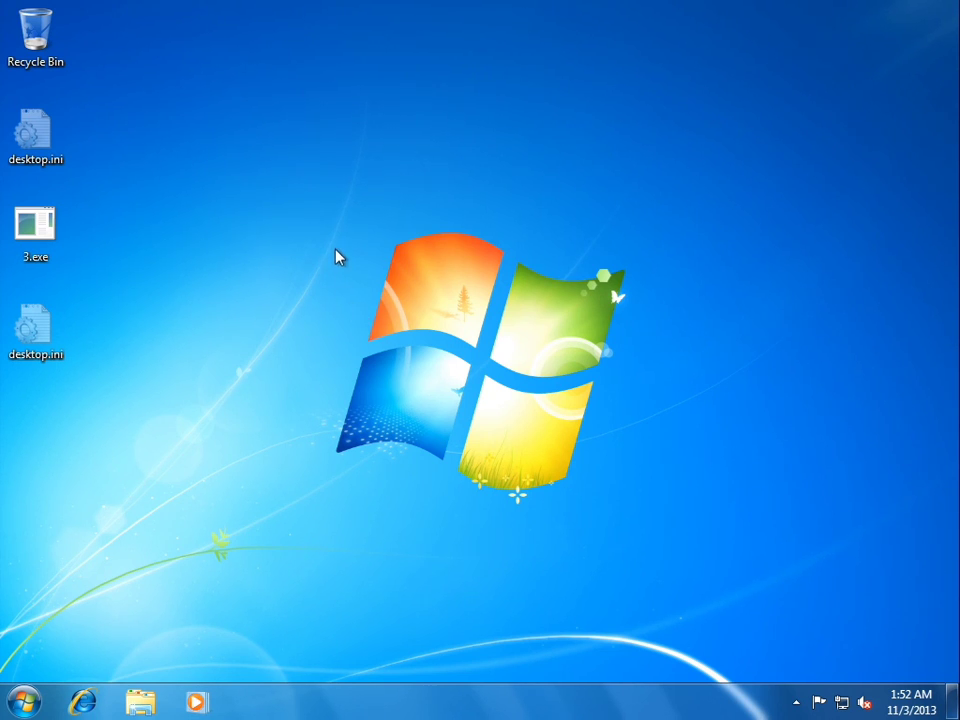
Run 3.exe from the desktop, and display the processes from all users in Task Manager
left_click(30, 228)
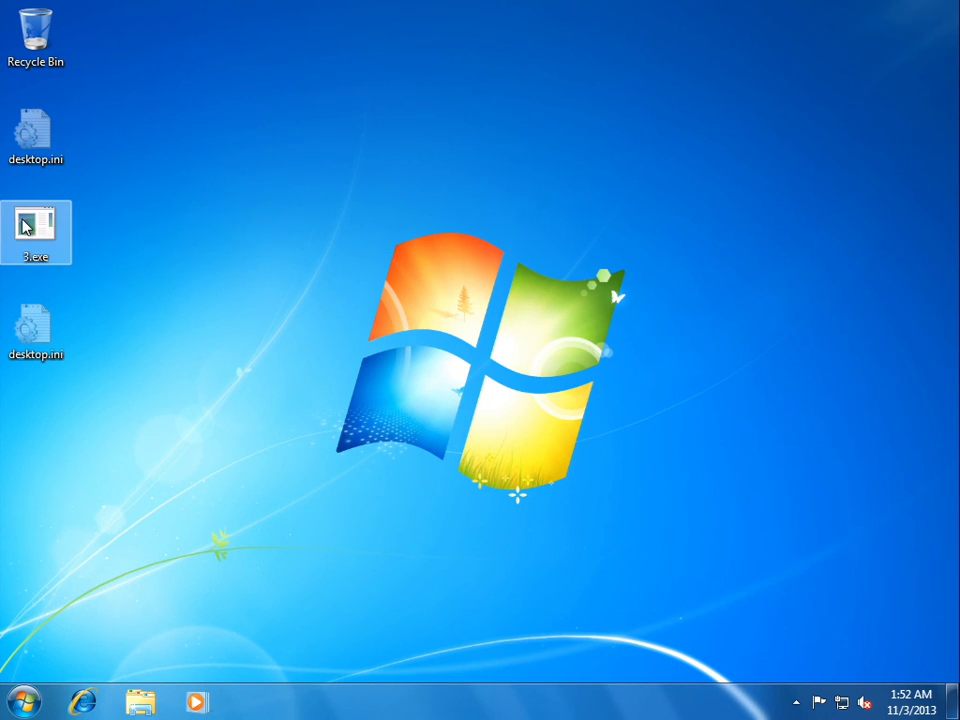
left_click(141, 294)
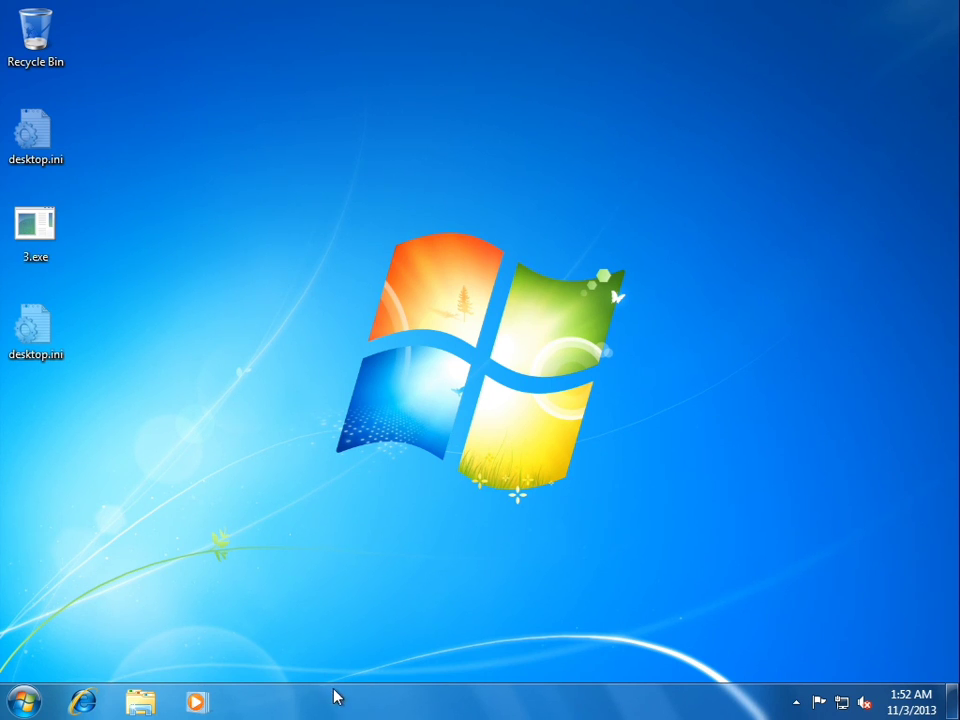
key("ctrl+shift+Escape")
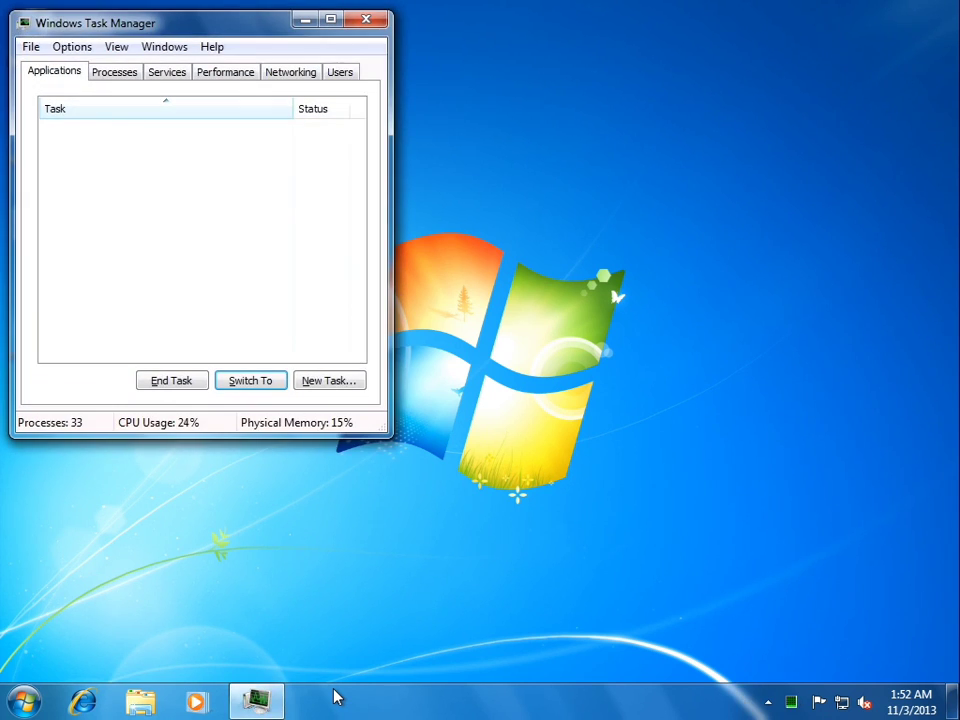
left_click(101, 76)
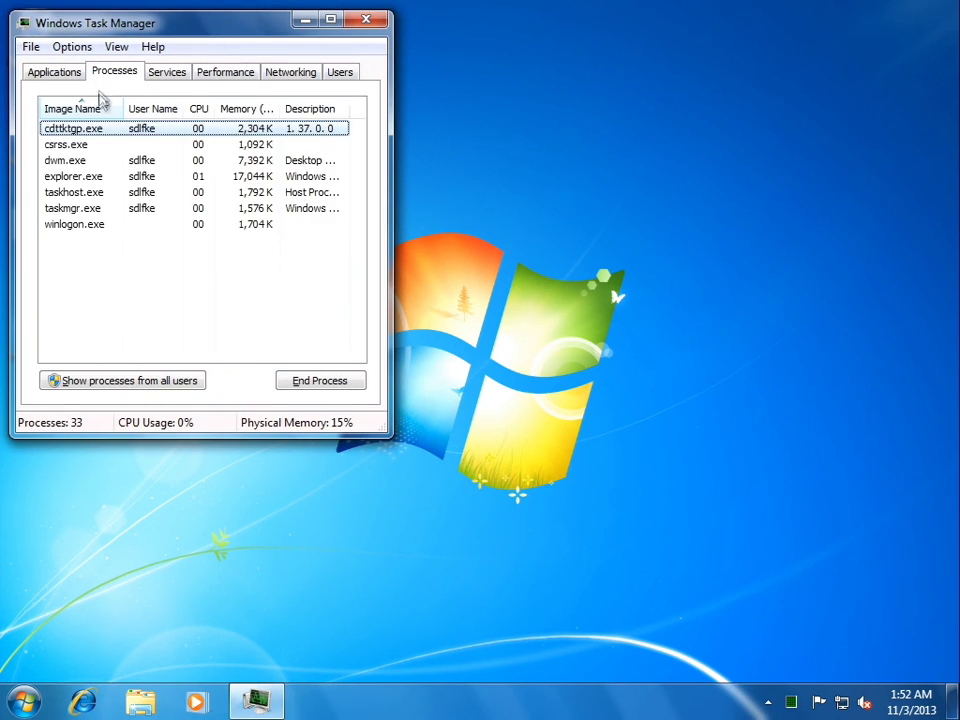
left_click(166, 382)
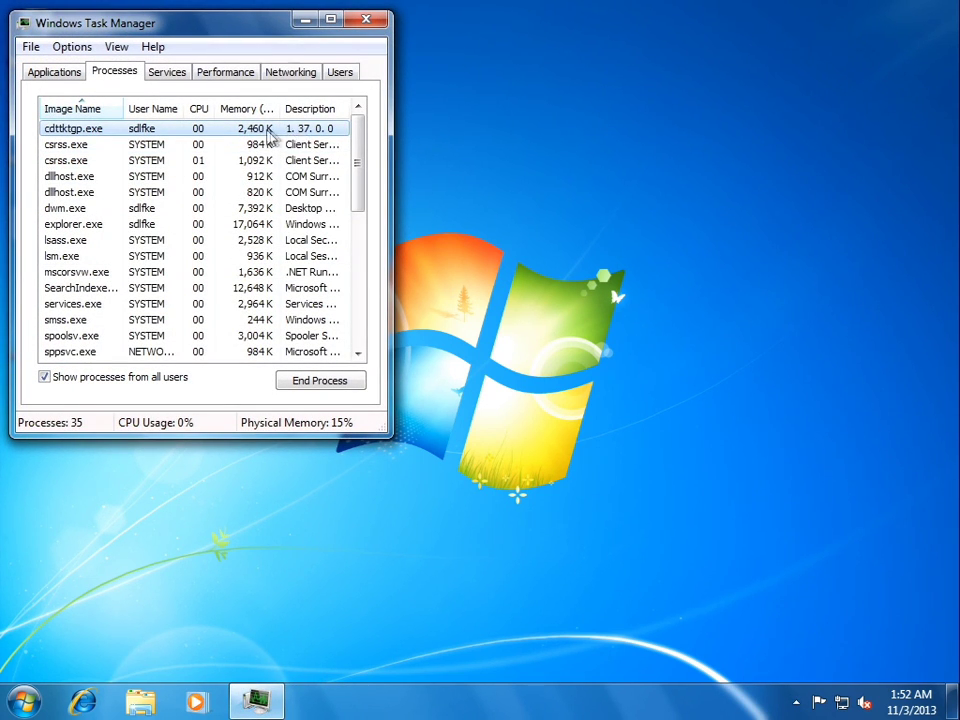
View the file location of the cdttktgp.exe process, and close its folder and Task Manager
right_click(307, 129)
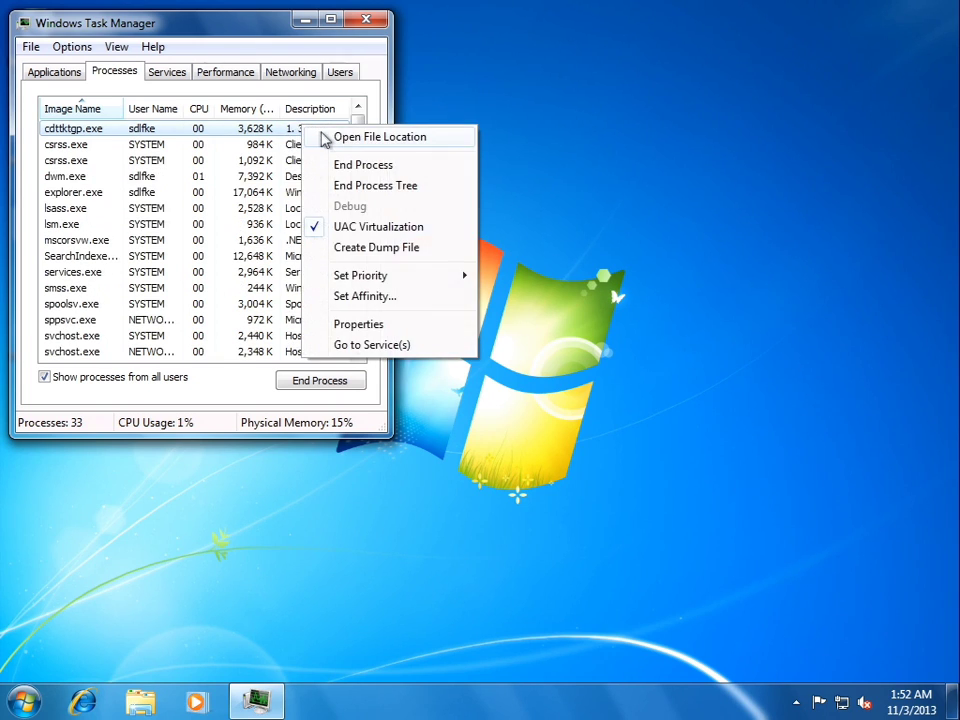
left_click(323, 138)
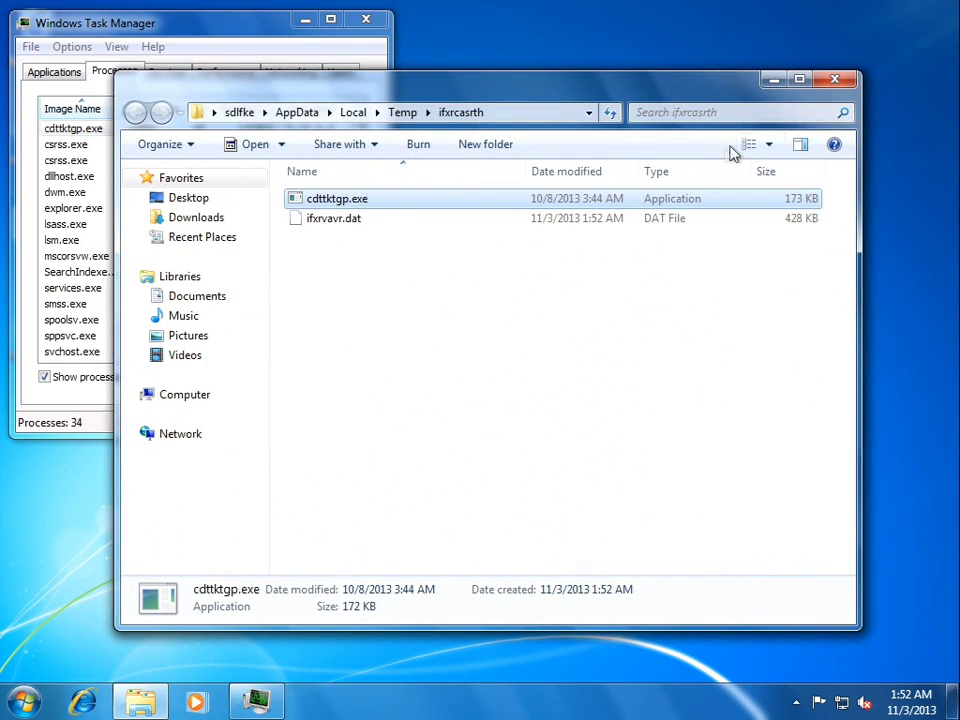
left_click(834, 78)
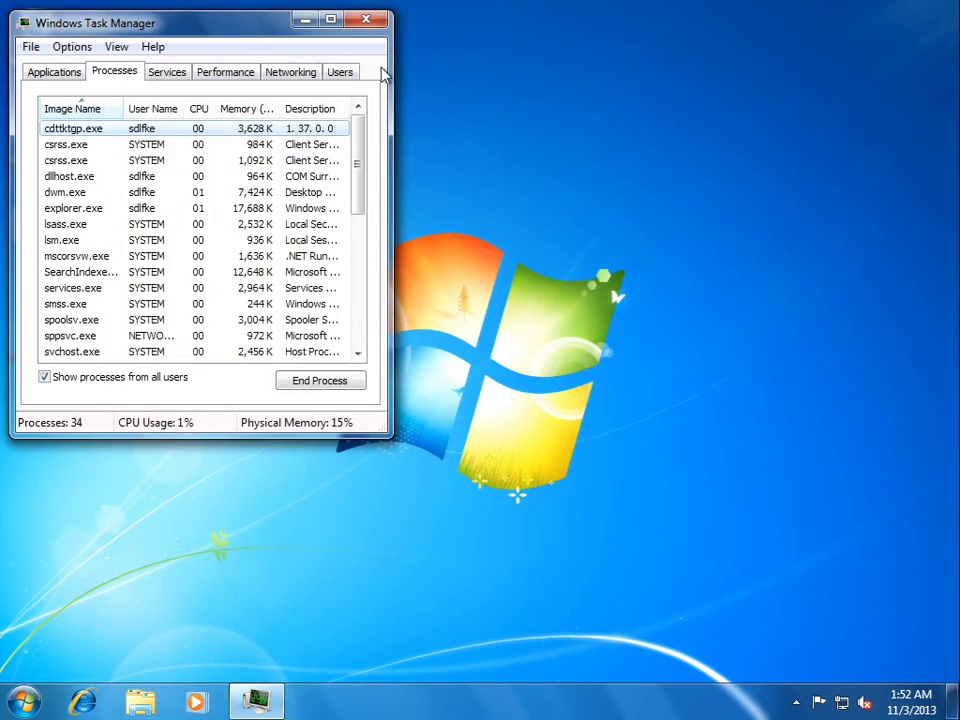
left_click(366, 19)
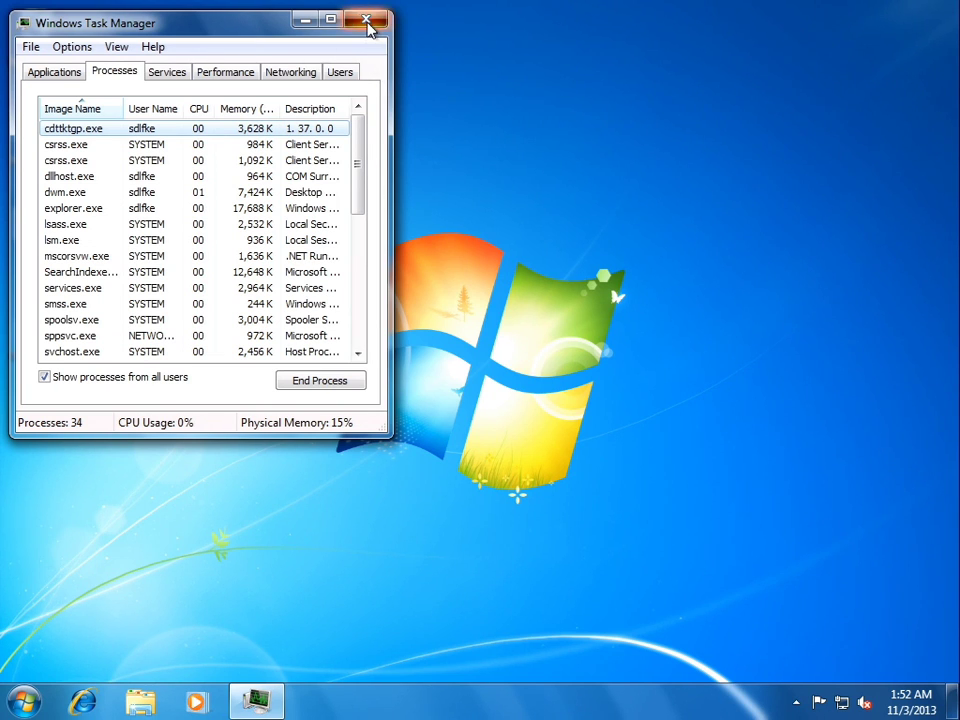
Open Solitaire, stack the nine of diamonds and ten of spades under the red jack, and move the king's stack to the empty column
left_click(22, 700)
left_click(75, 541)
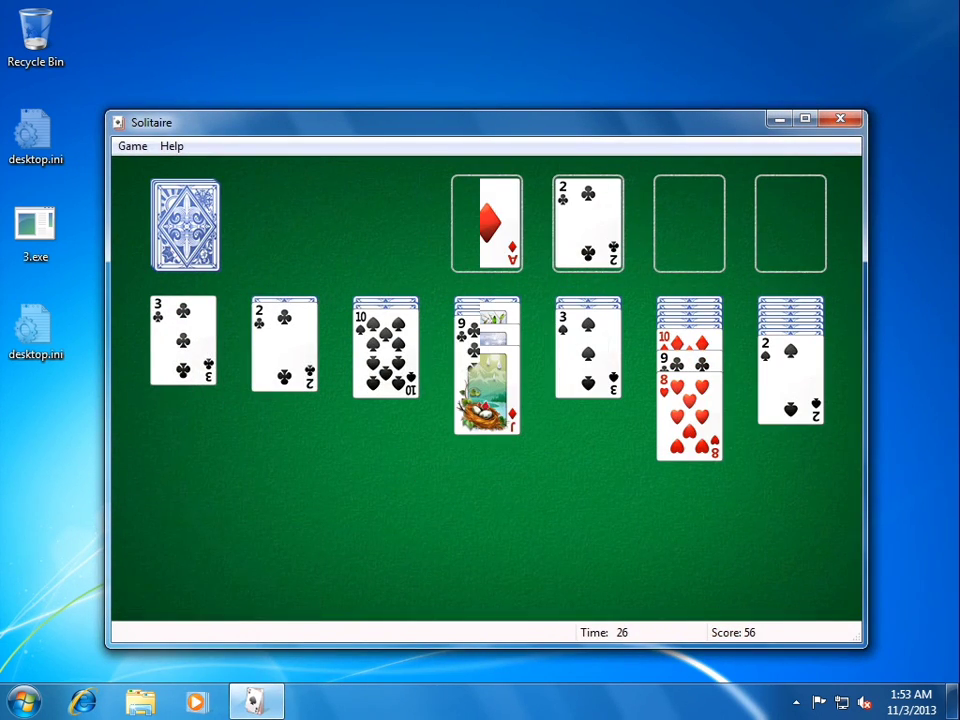
left_click(300, 354)
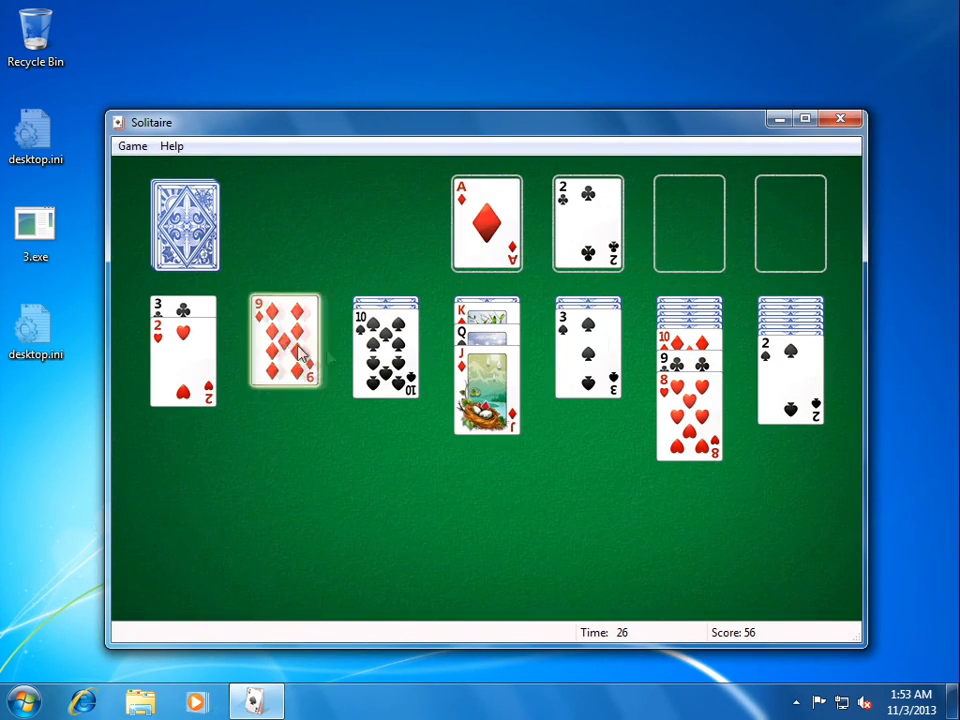
left_click(300, 354)
left_click(378, 320)
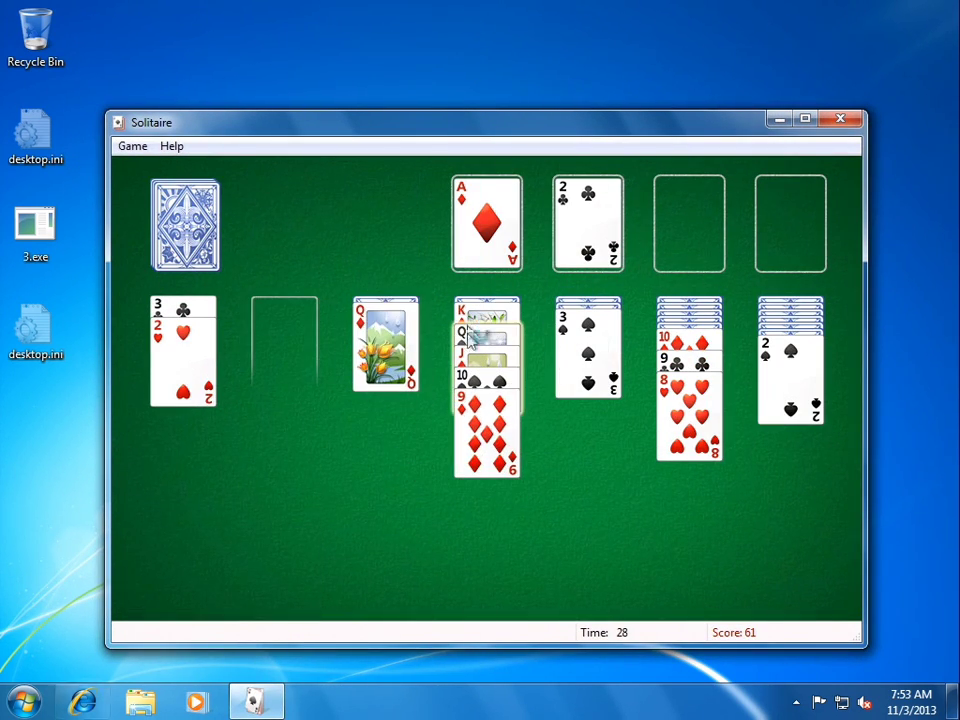
left_click_drag(468, 327, 262, 330)
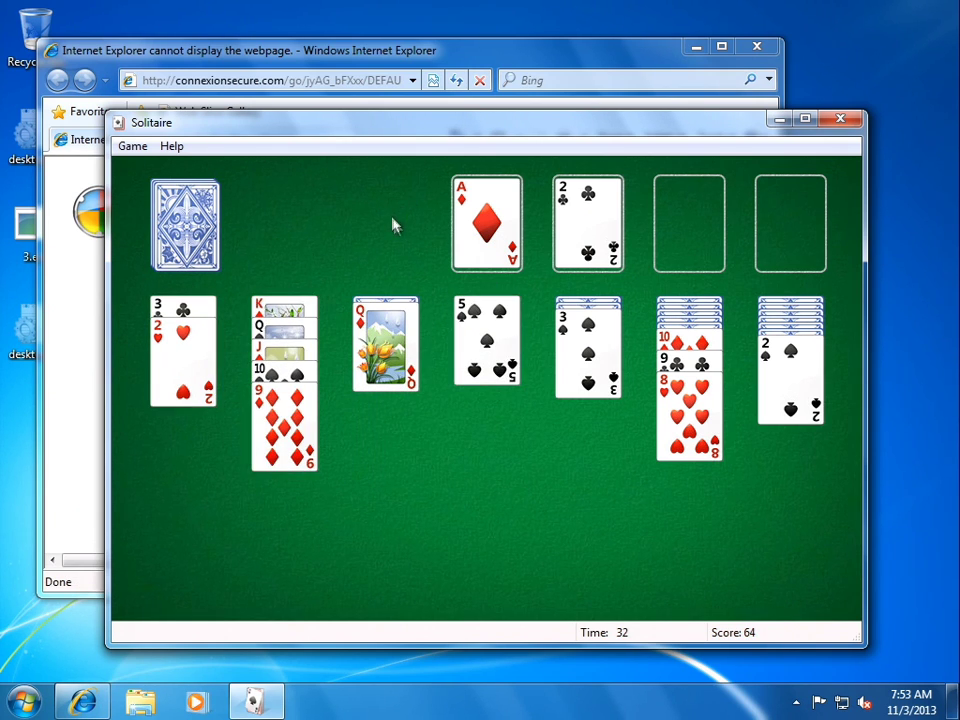
Bring the Internet Explorer warning window forward, close its second tab, and view the warning page's full width
left_click(84, 596)
left_click(574, 558)
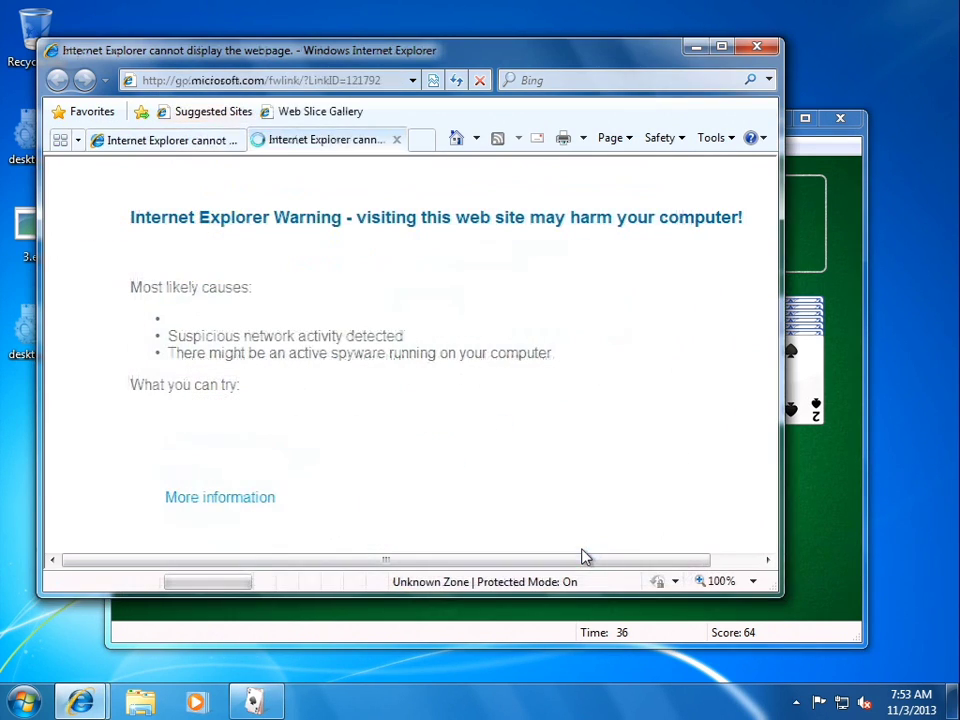
middle_click(285, 150)
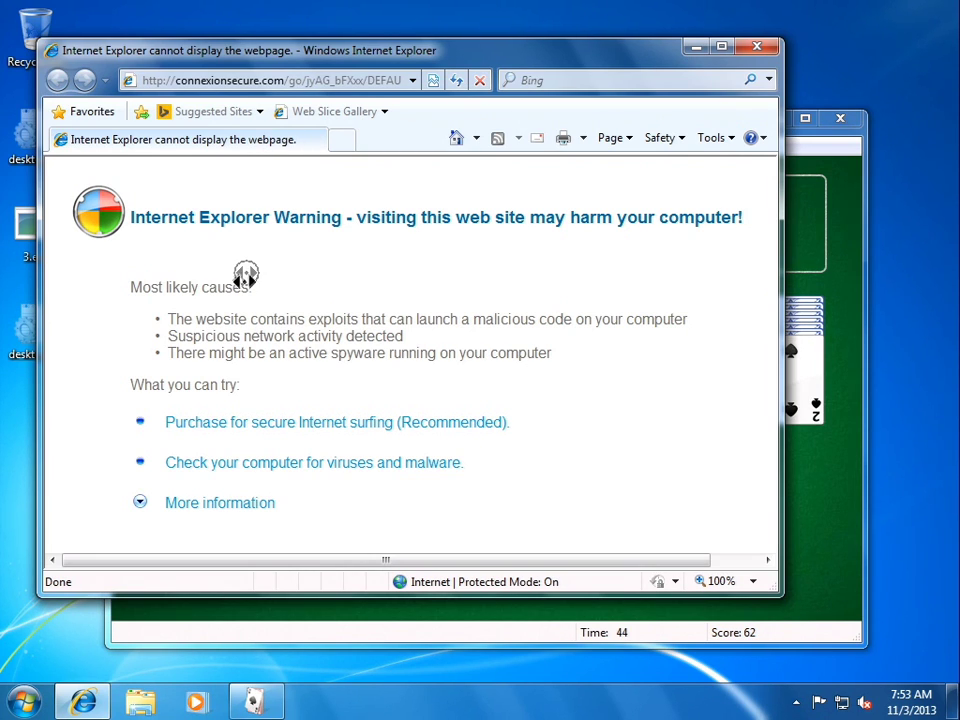
scroll(246, 272, "right", 3)
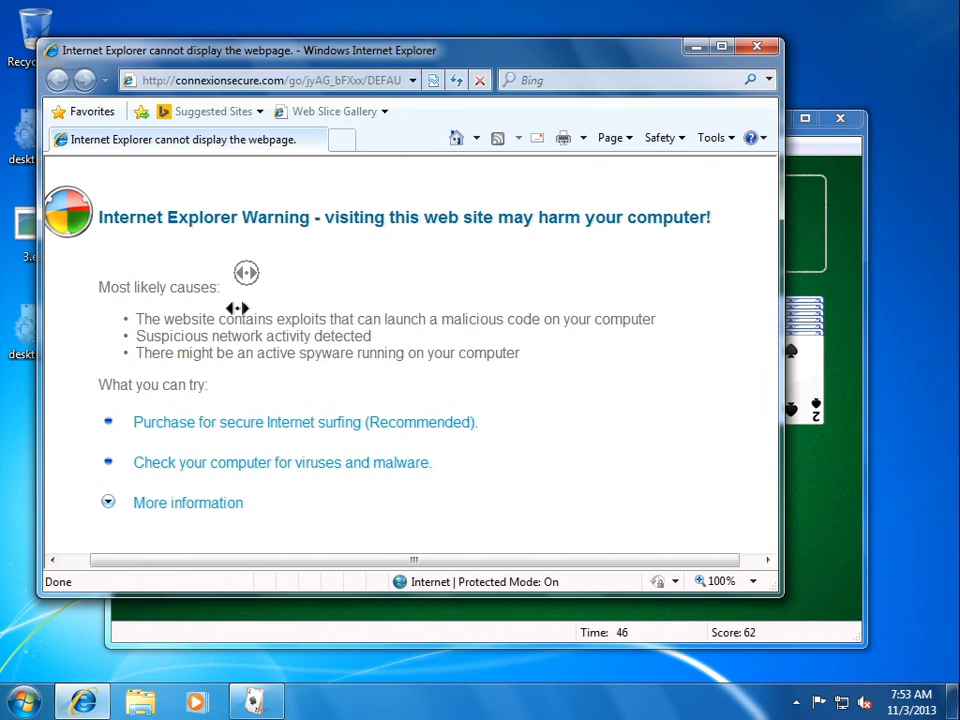
scroll(188, 306, "left", 3)
left_click(188, 315)
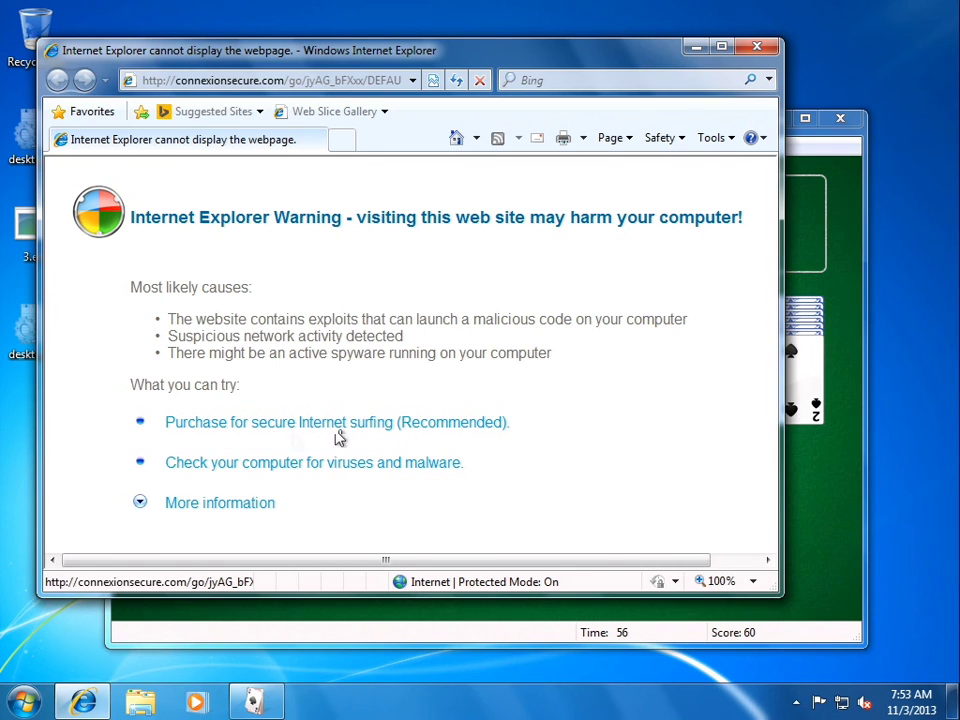
Follow the warning page's link to check the computer for viruses and malware, and close the browser window
left_click(289, 463)
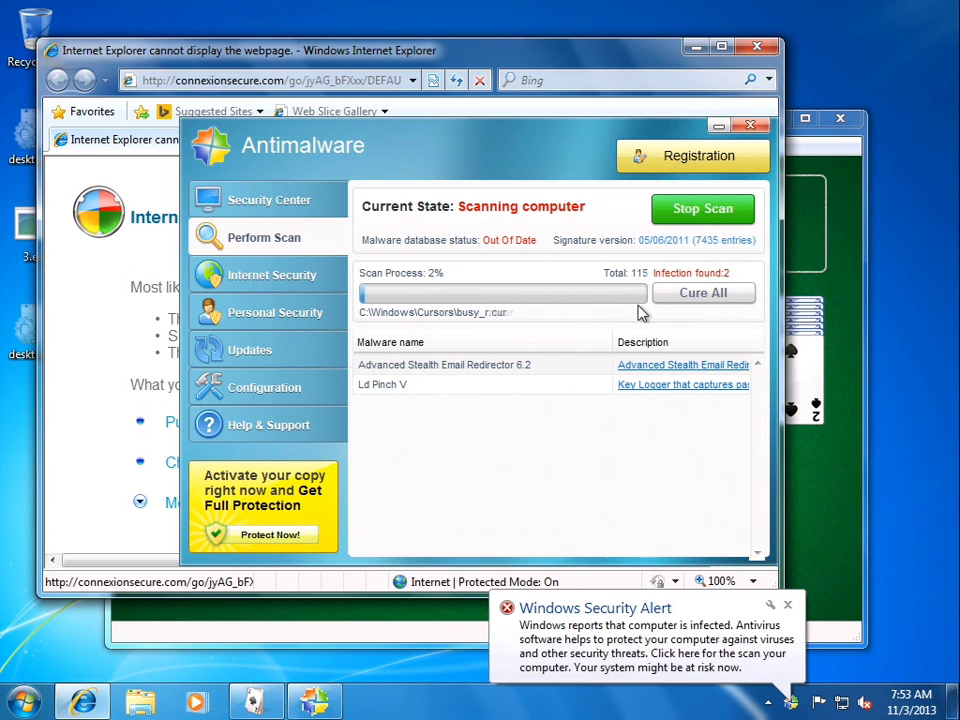
left_click(768, 46)
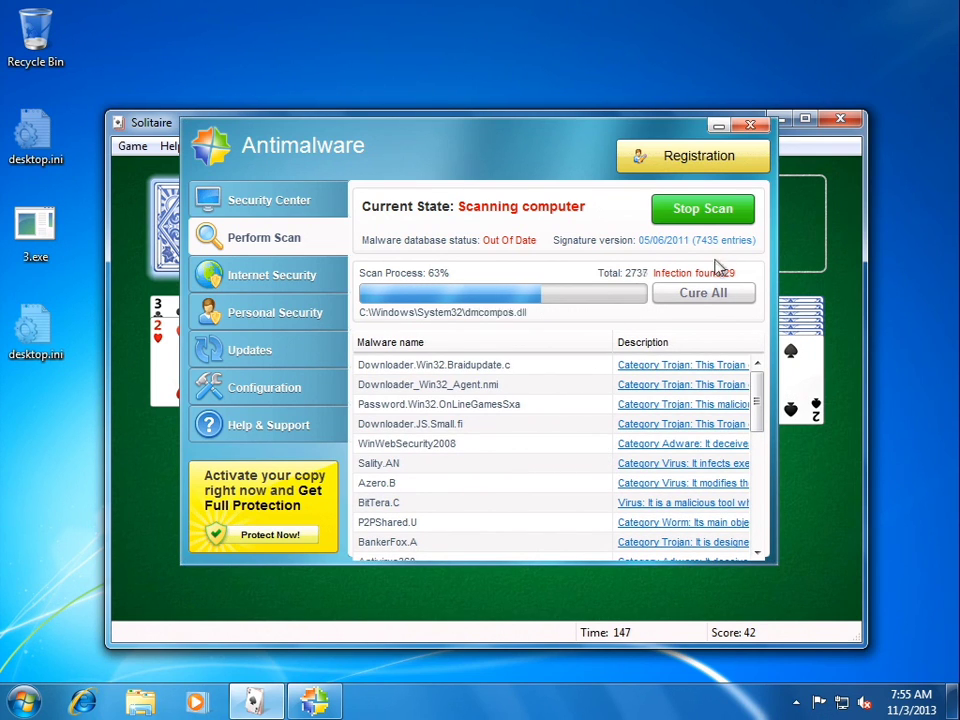
Stop the Antimalware scan and decline threat removal, choosing to continue unprotected
left_click(706, 212)
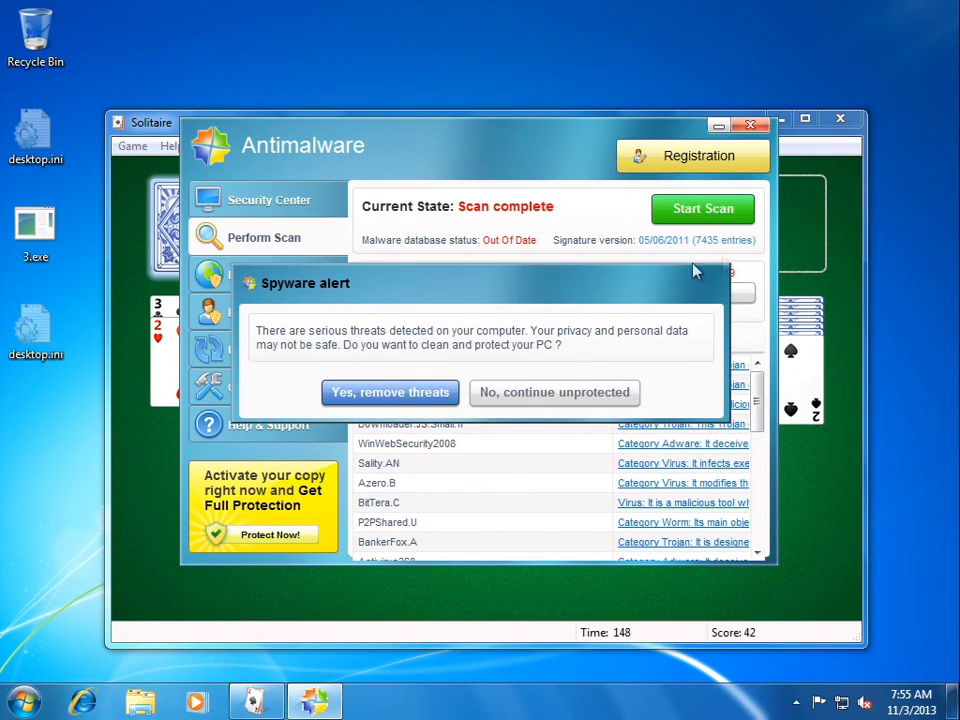
left_click(511, 397)
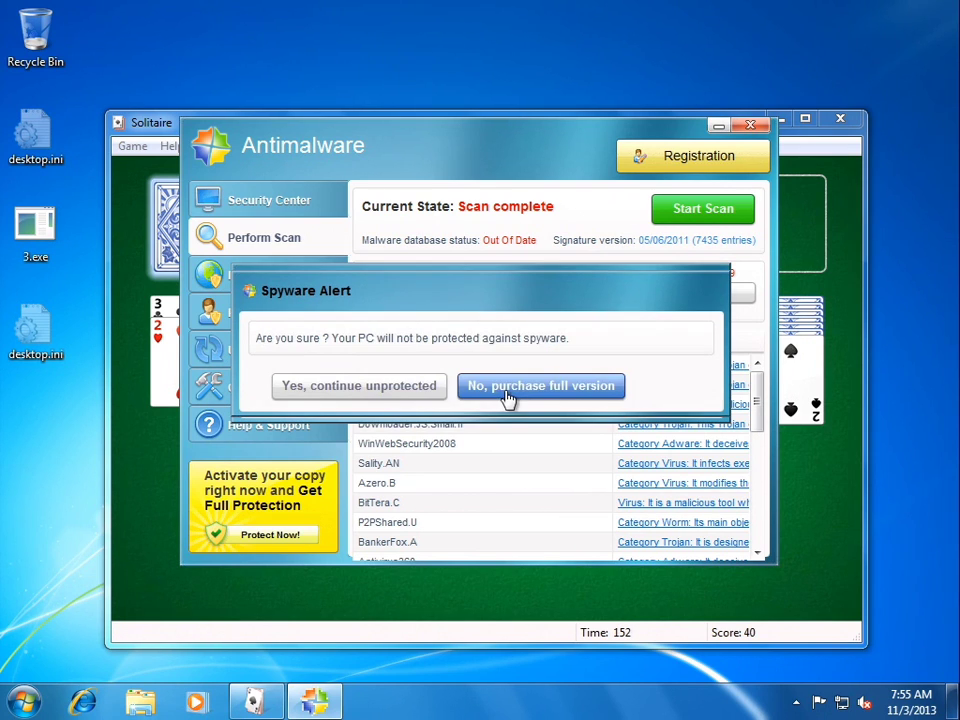
left_click(408, 390)
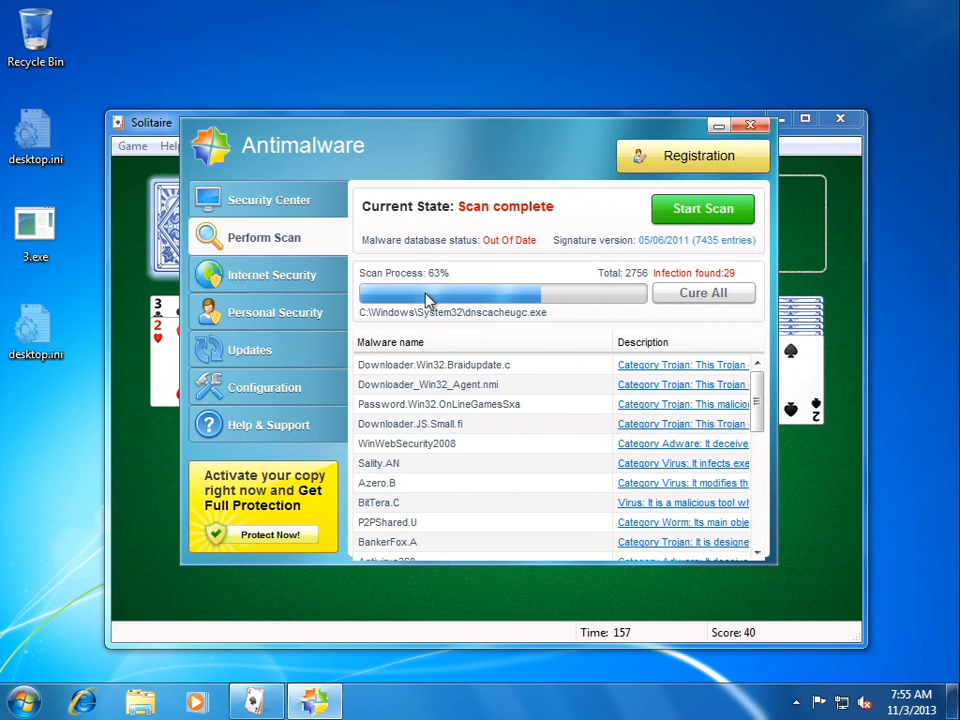
Examine Antimalware's Internet Security, Personal Security, Updates, Configuration, Help & Support, Perform Scan and Security Center sections
left_click(262, 283)
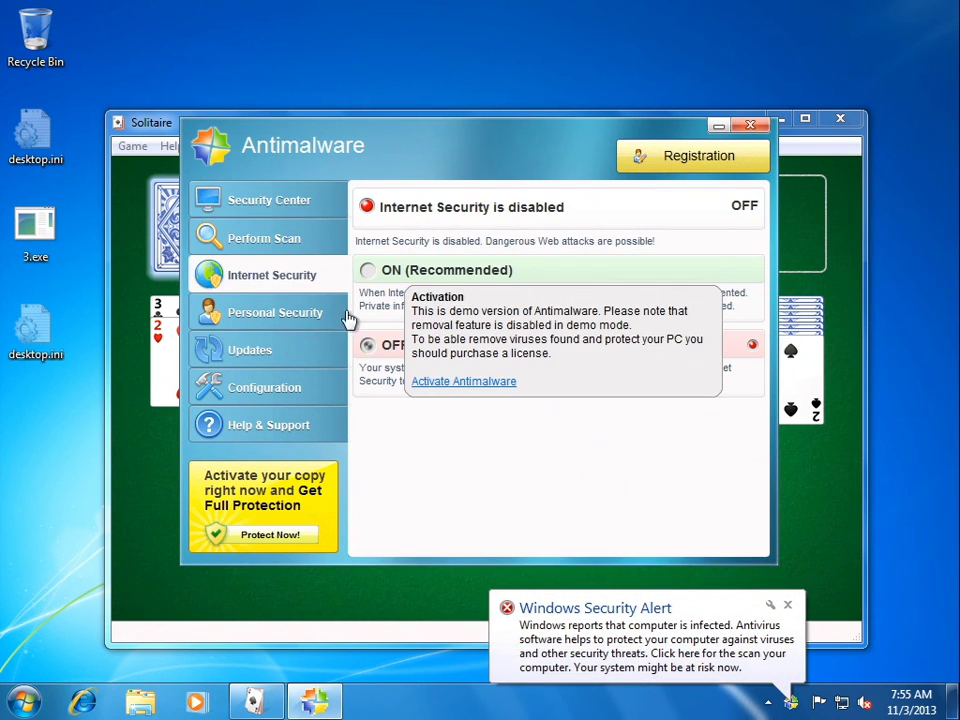
left_click(285, 317)
left_click(304, 358)
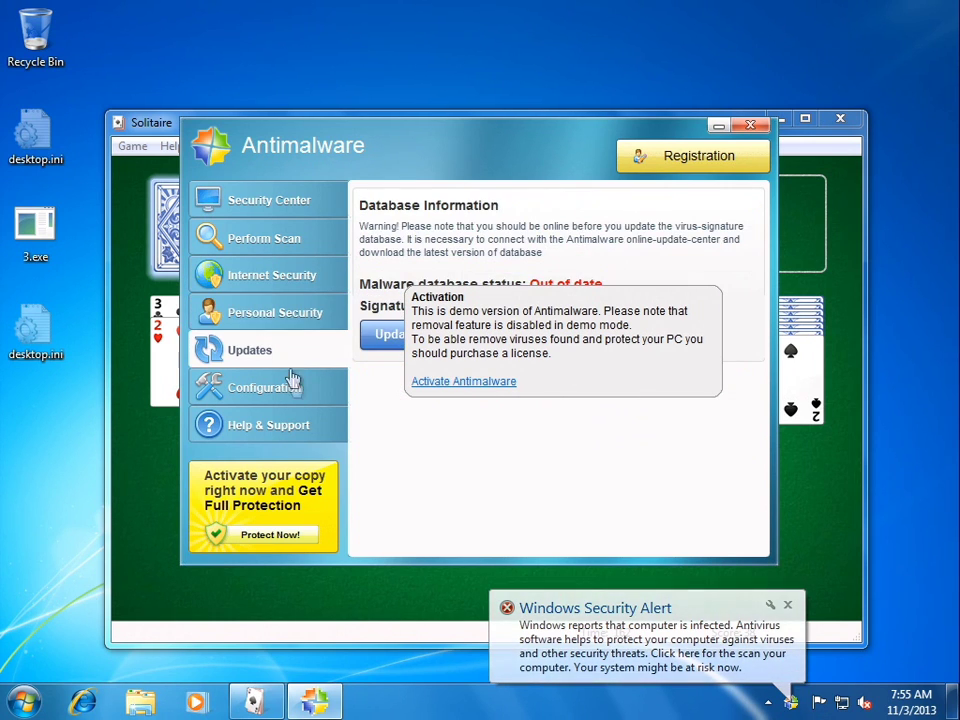
left_click(296, 390)
left_click(304, 311)
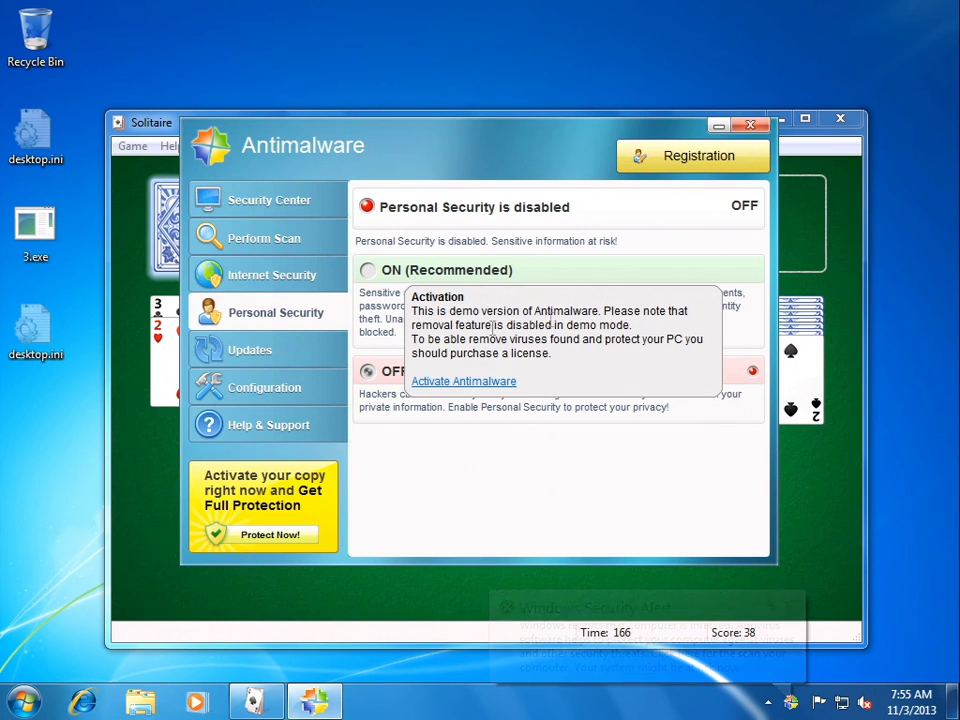
left_click(290, 392)
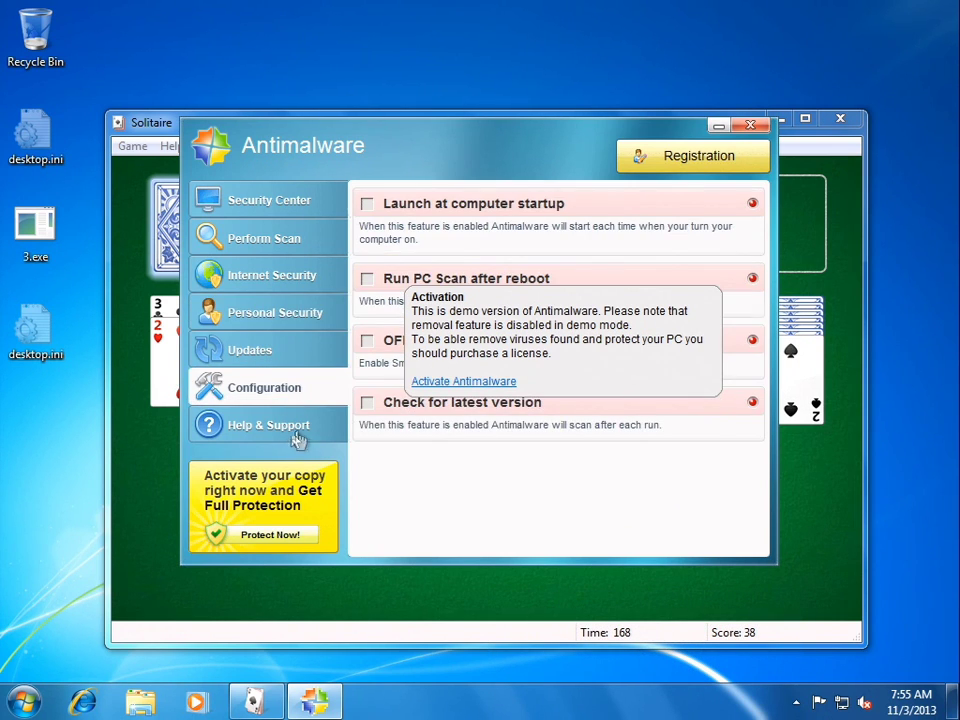
left_click(295, 428)
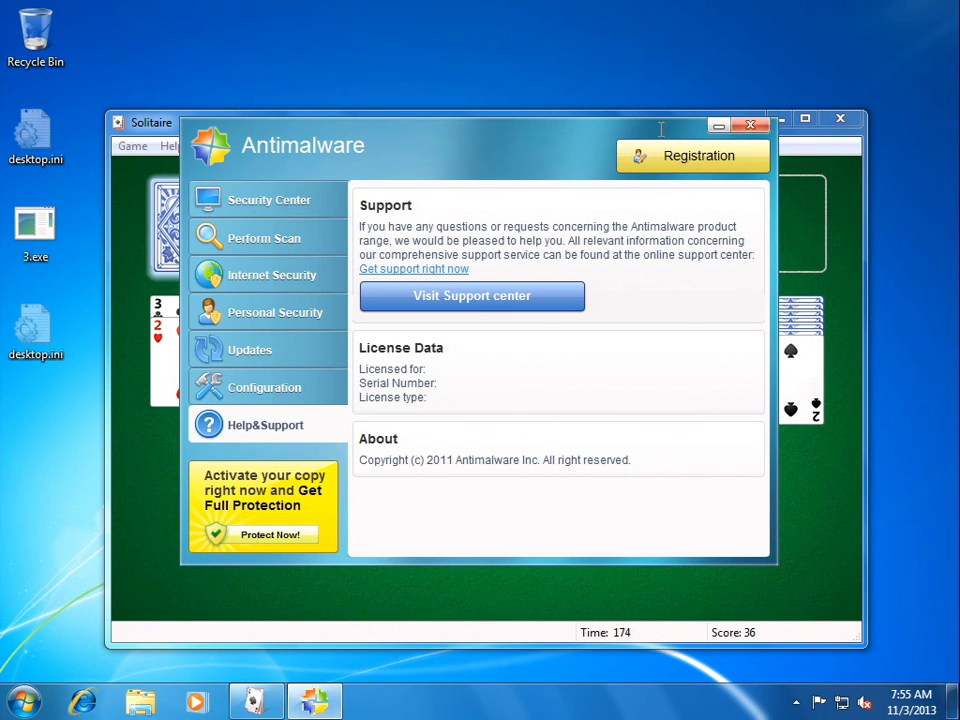
left_click(322, 245)
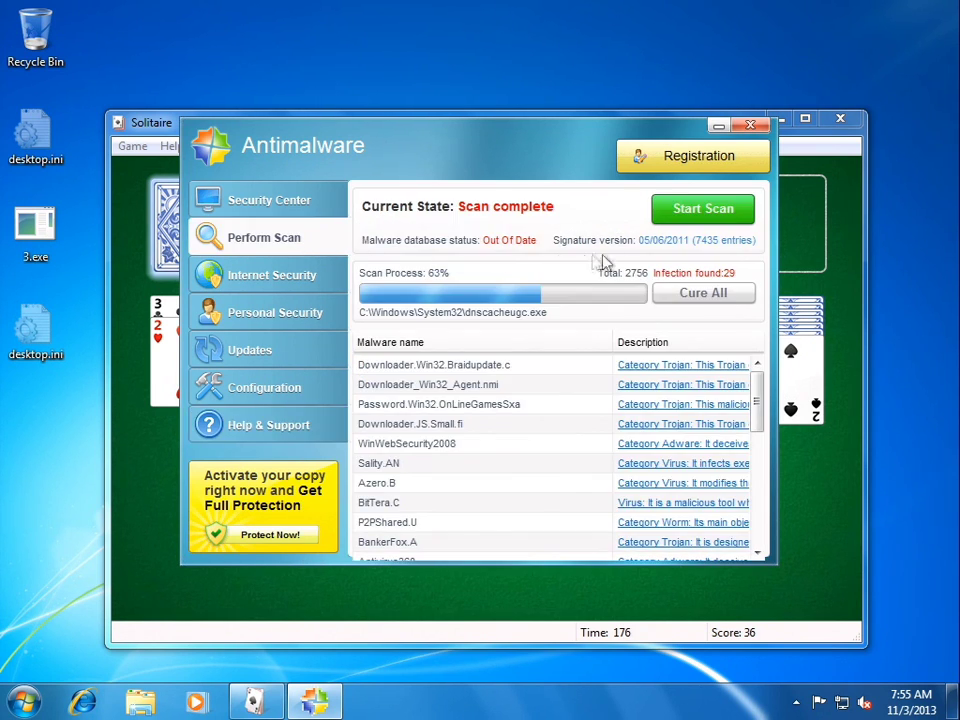
left_click(282, 204)
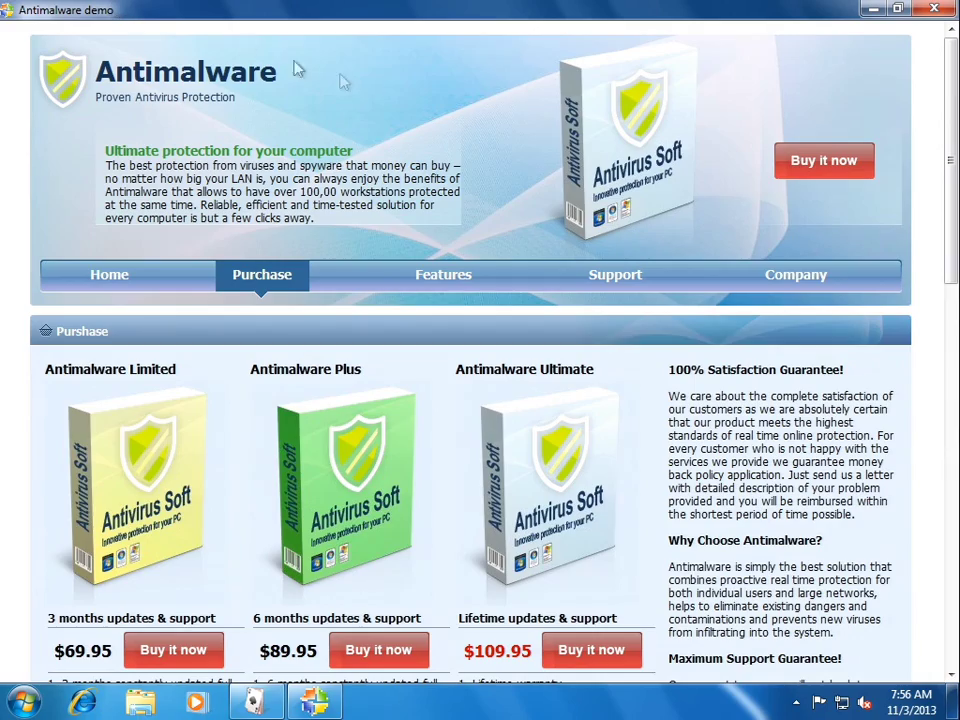
Review the Antimalware purchase page, choose to buy the Antimalware Limited package, and view the billing and credit card fields of its order form
scroll(345, 268, "down", 1)
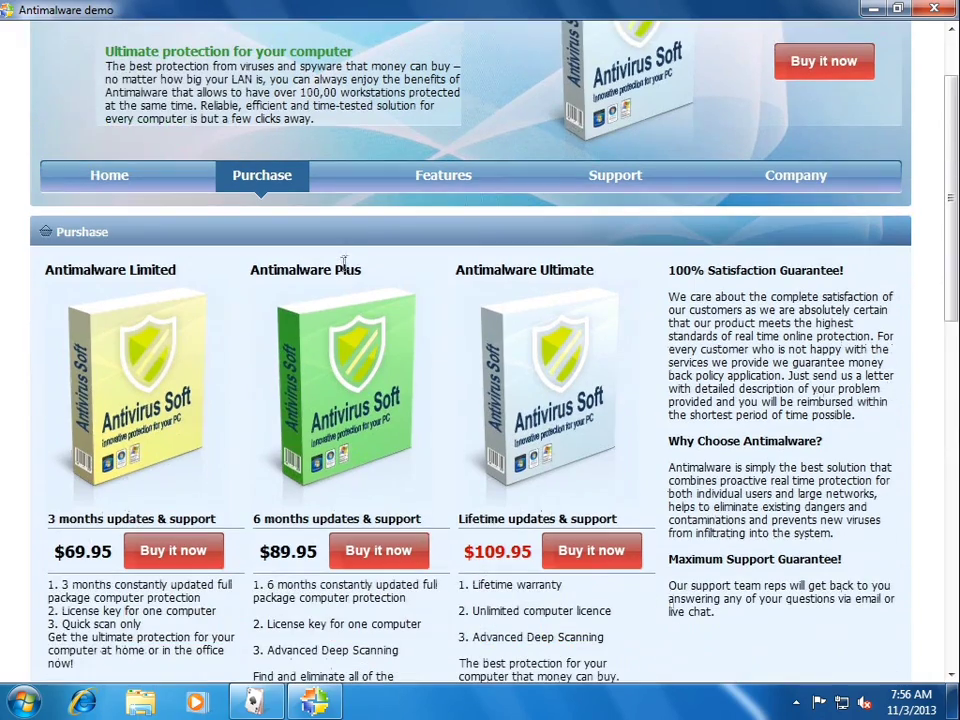
scroll(170, 295, "down", 4)
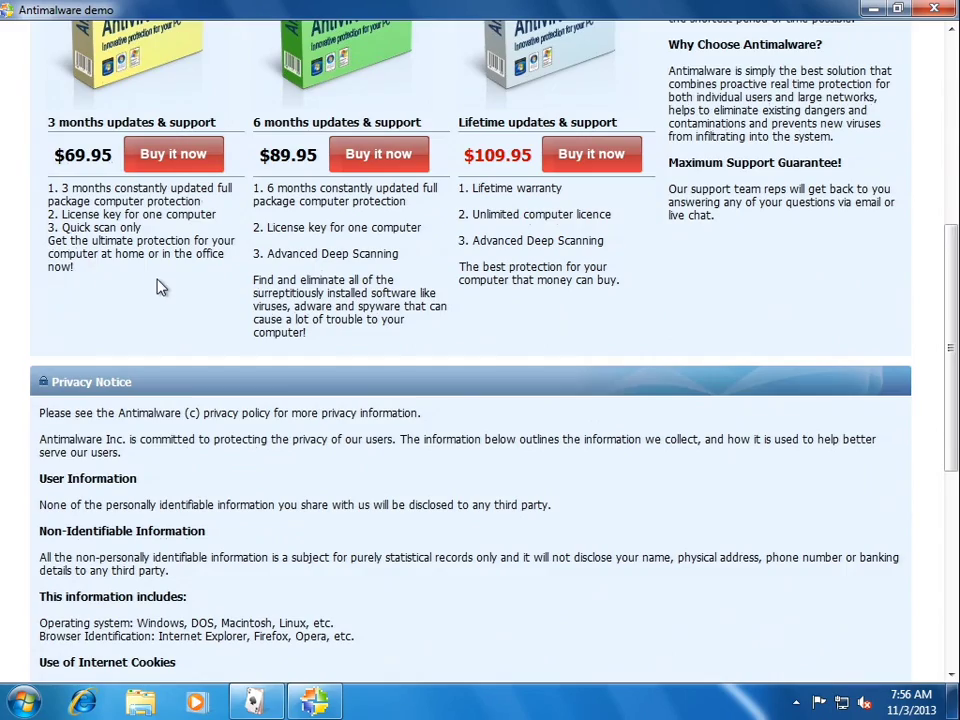
scroll(158, 287, "down", 4)
scroll(158, 287, "down", 1)
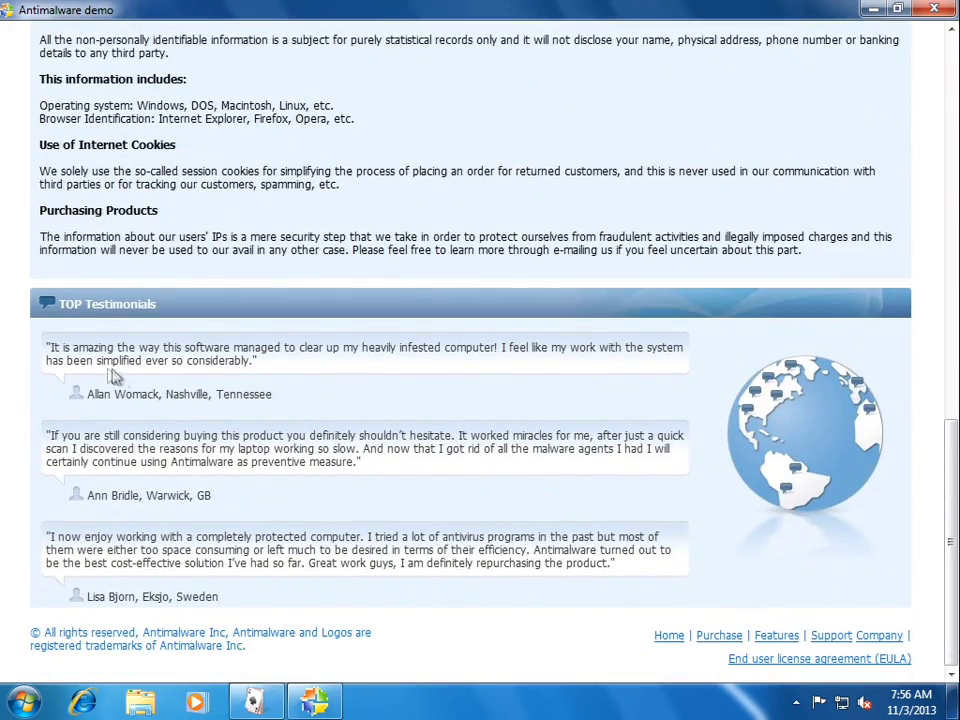
scroll(258, 421, "up", 9)
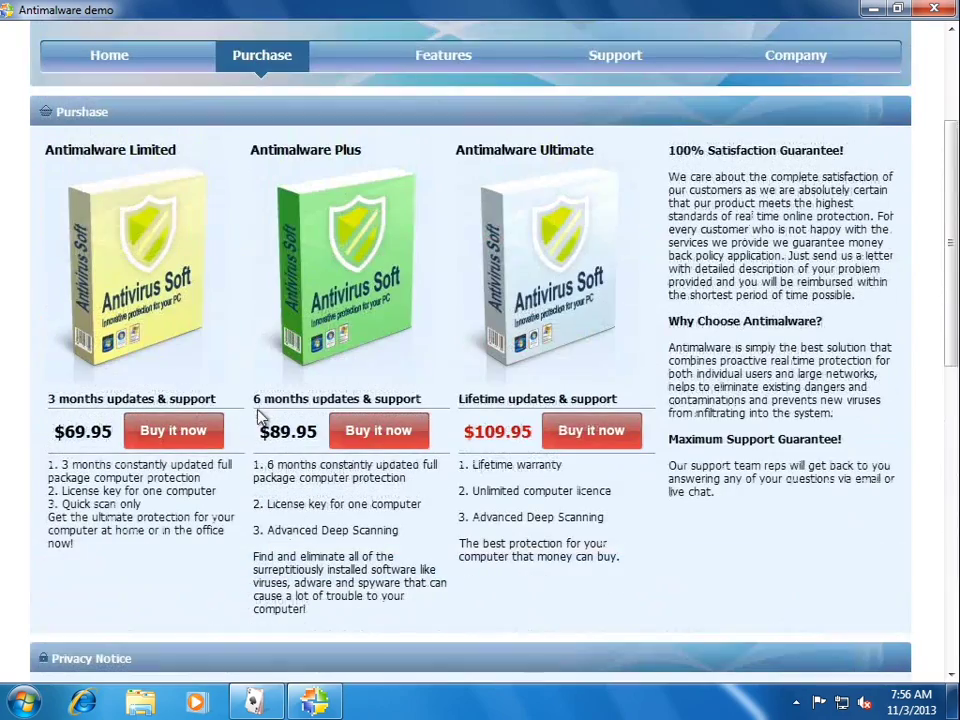
left_click(197, 432)
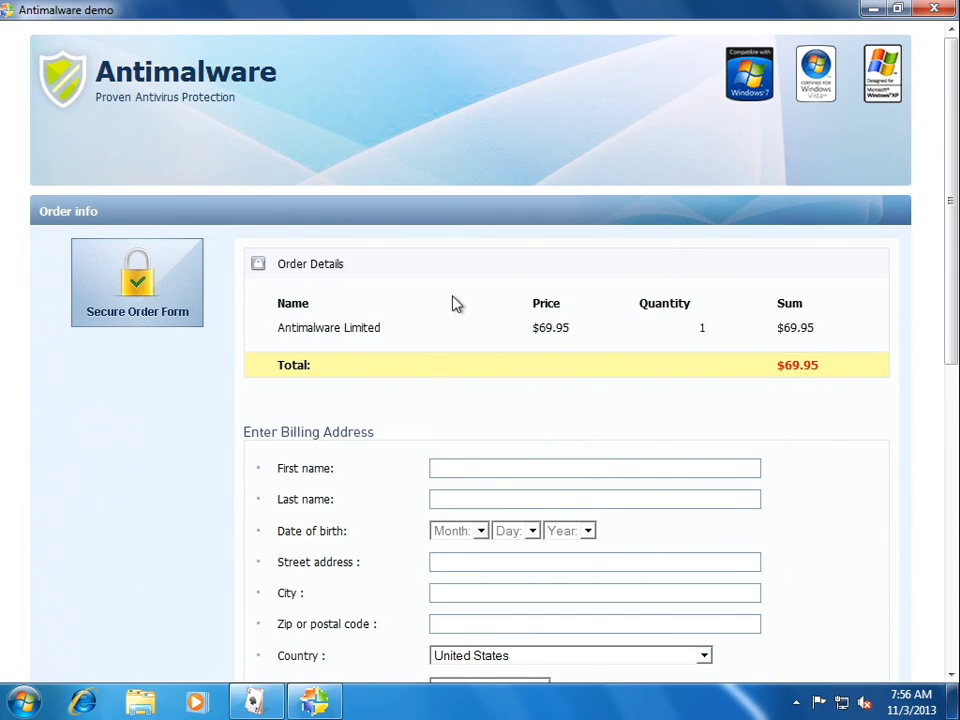
scroll(270, 330, "down", 6)
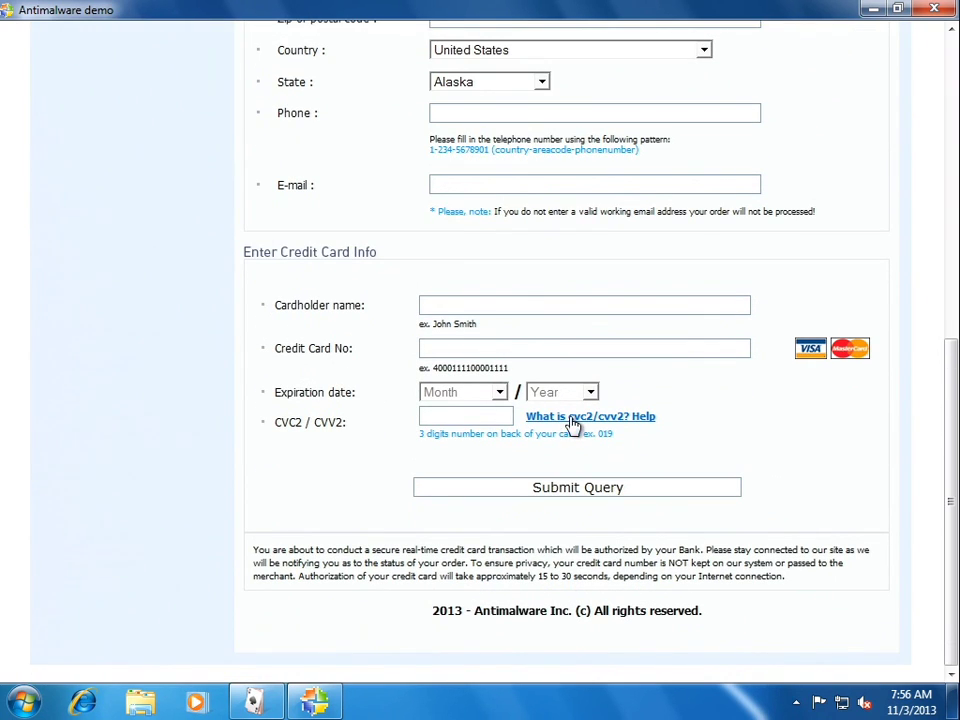
Read the order form's CVV2/CVC2 explanation, inspect that page's properties, and close the explanation and the Antimalware order form
left_click(573, 419)
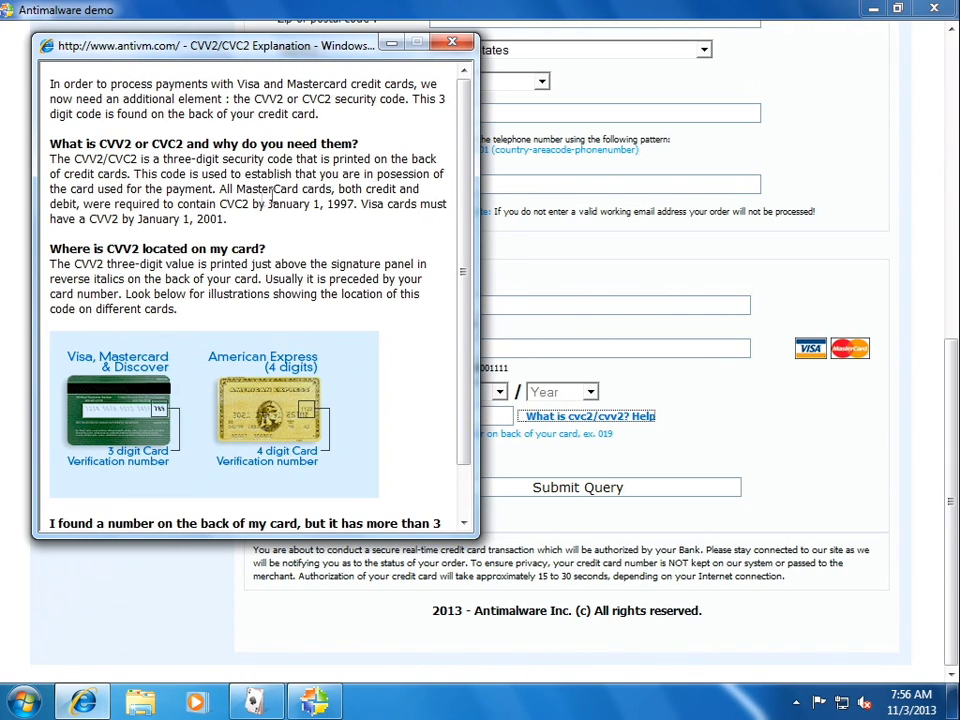
right_click(175, 222)
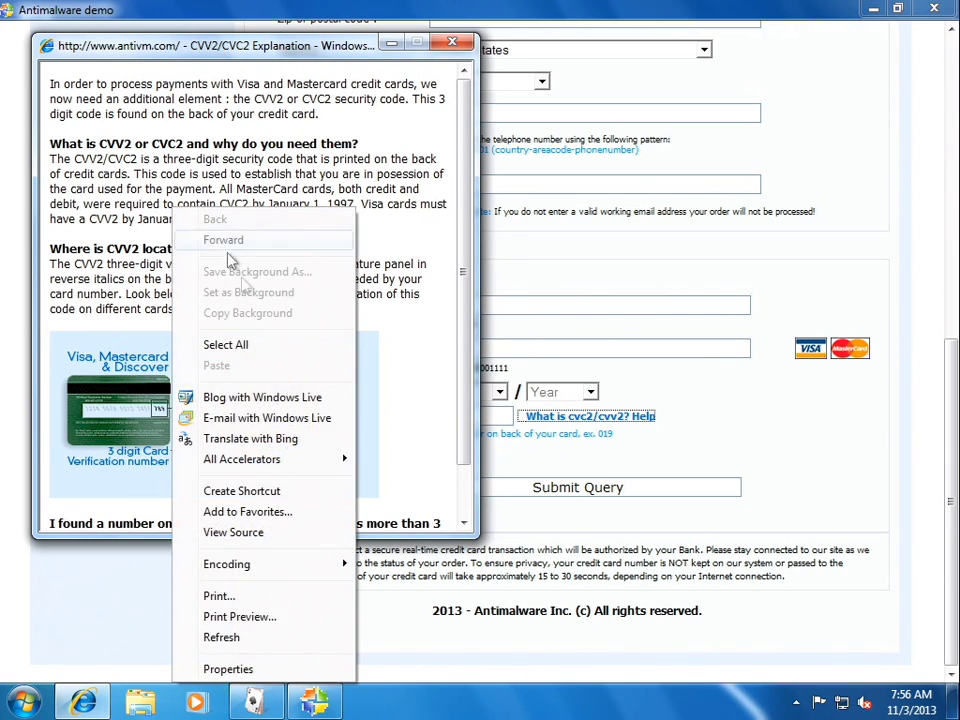
left_click(228, 669)
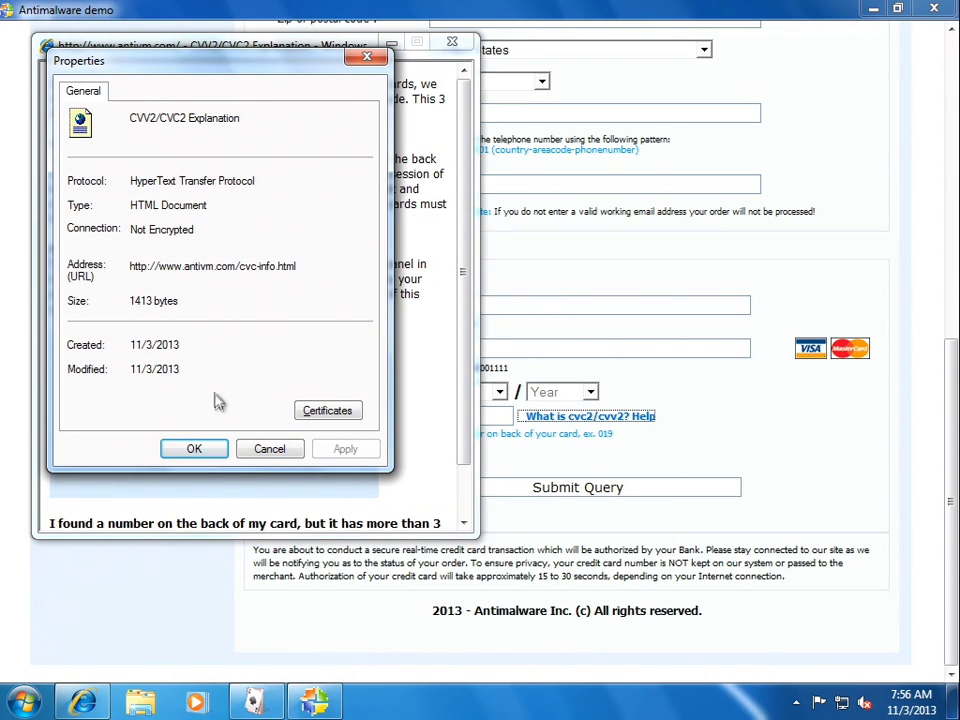
left_click(231, 451)
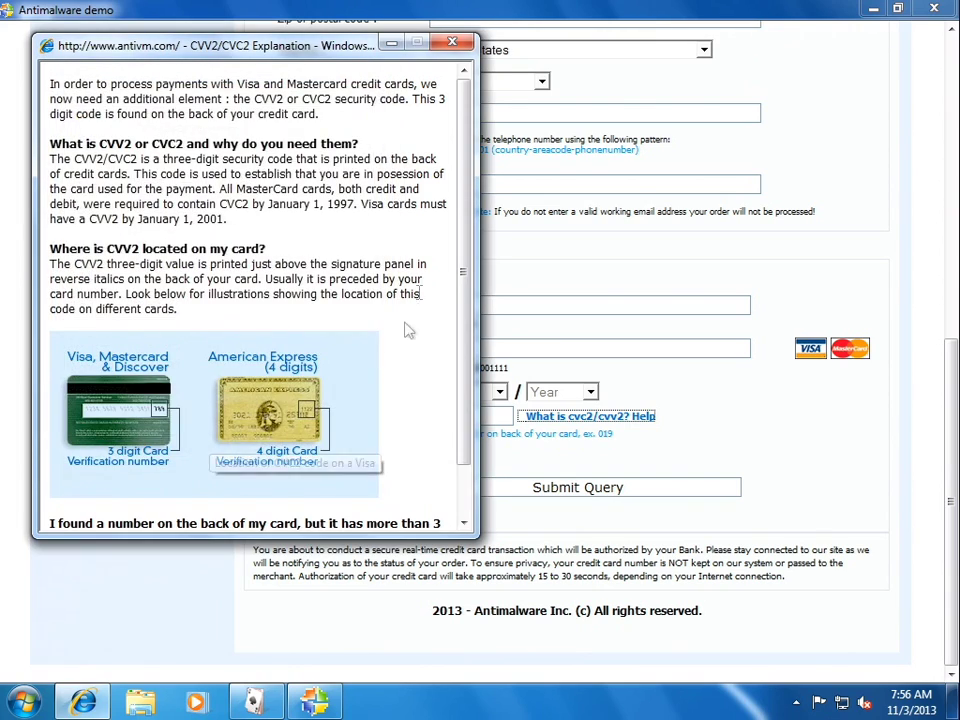
scroll(407, 324, "down", 1)
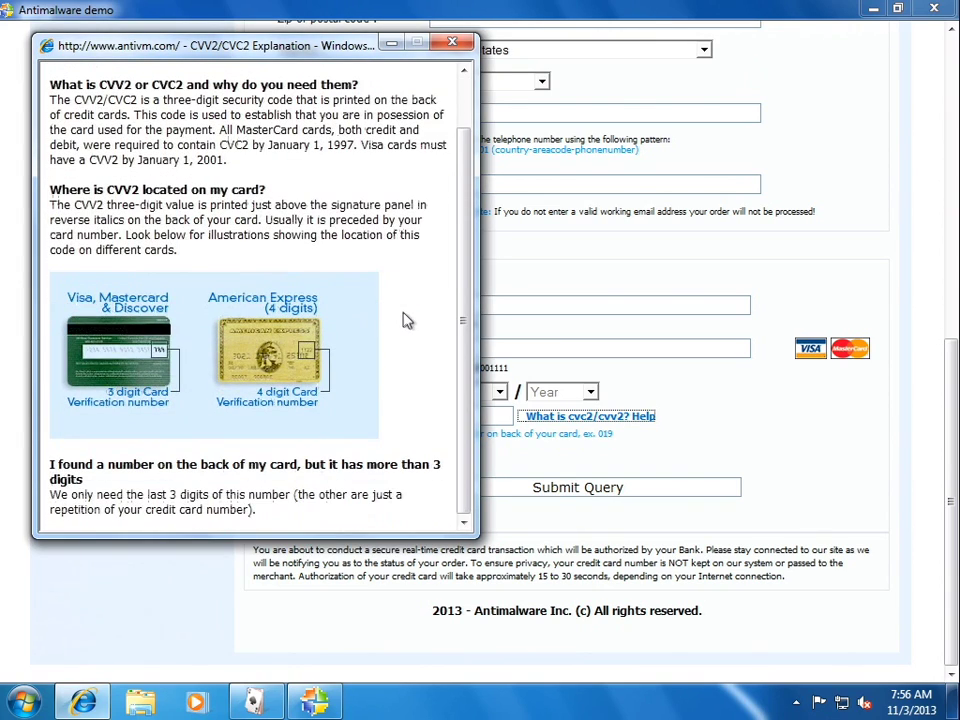
left_click(454, 41)
scroll(648, 281, "up", 10)
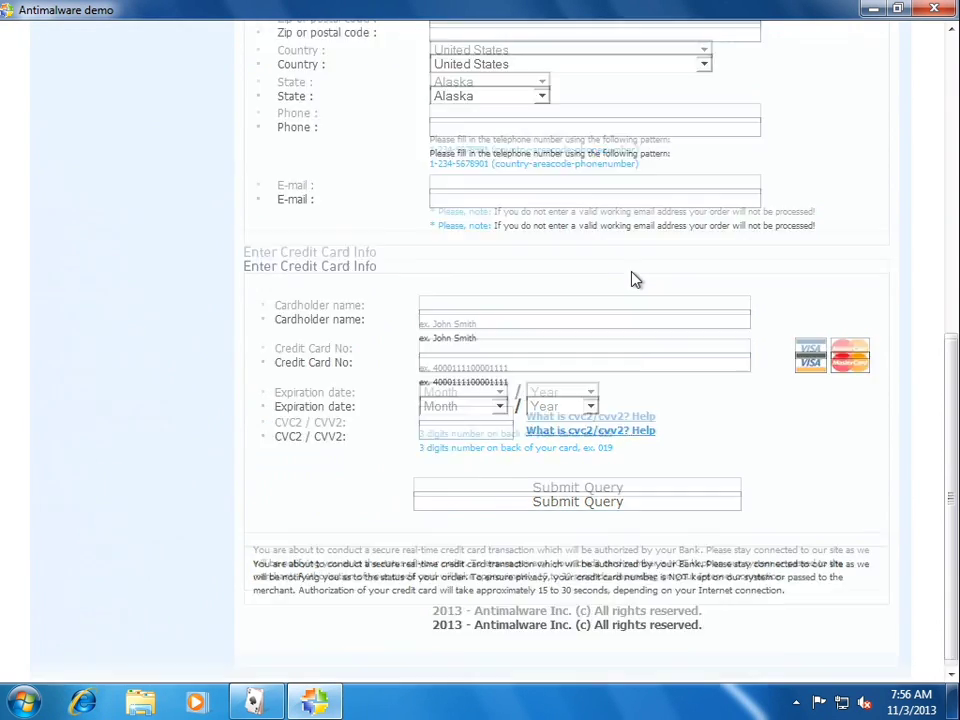
left_click(934, 10)
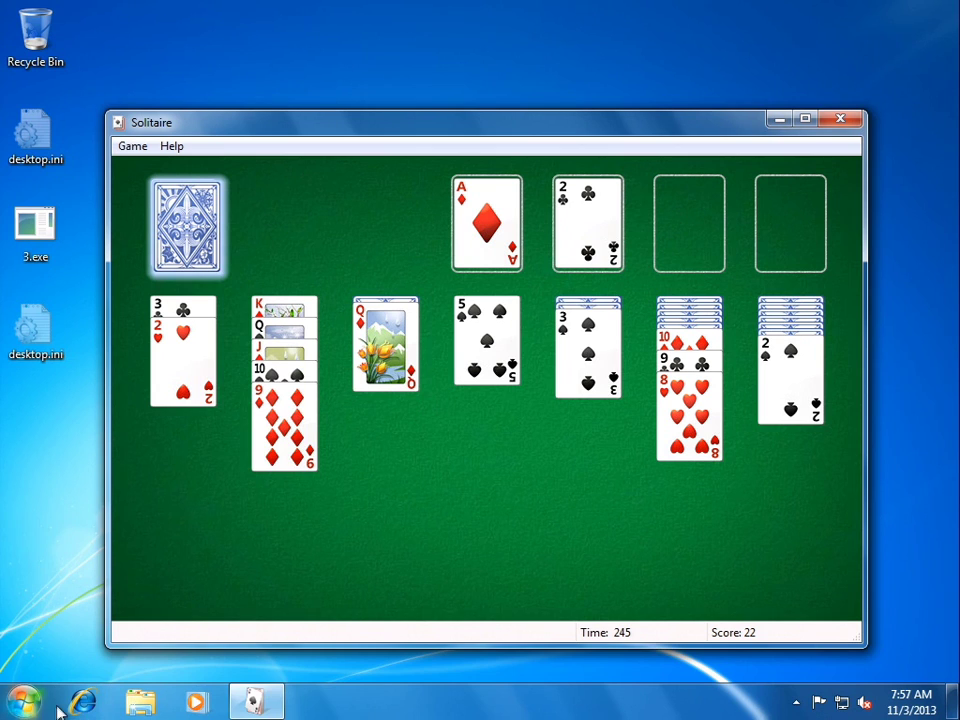
Try to start Calculator, and exit the Solitaire game without saving it
left_click(22, 702)
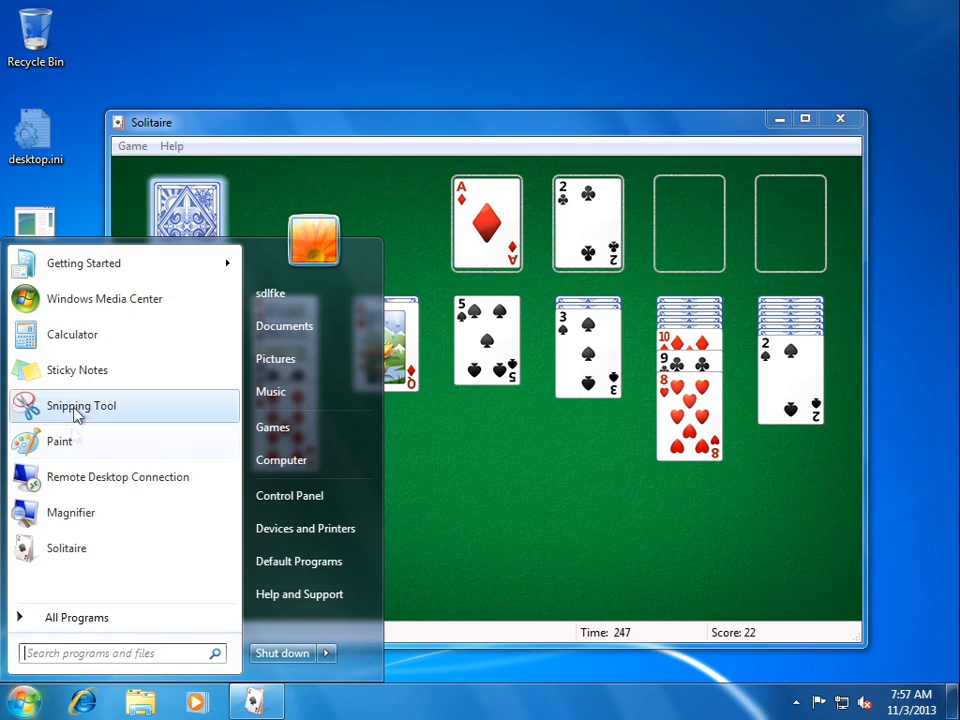
left_click(78, 343)
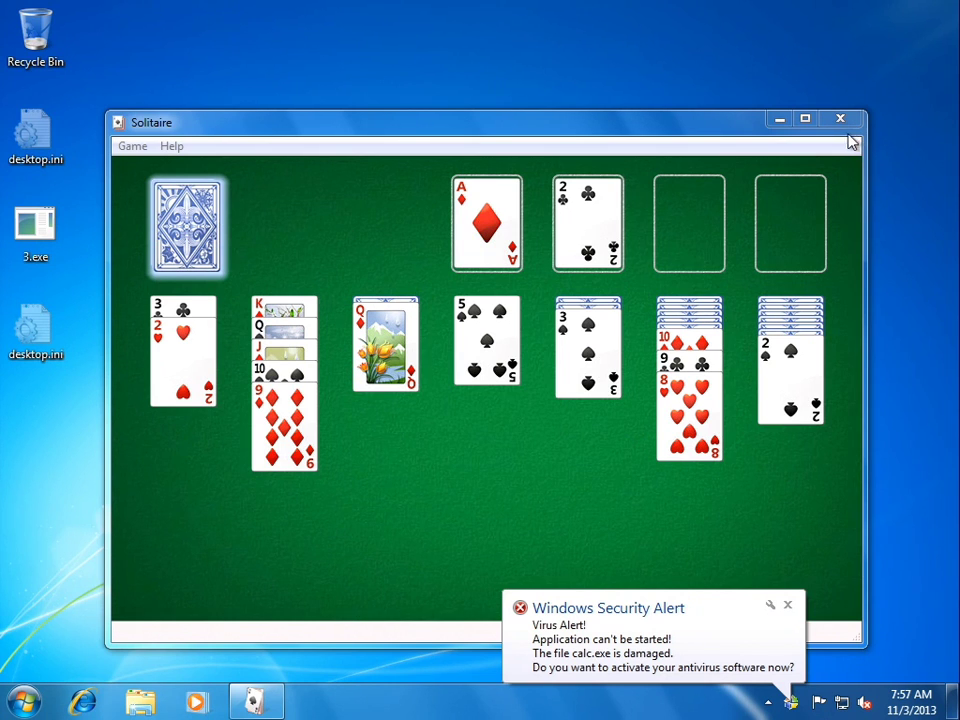
left_click(845, 120)
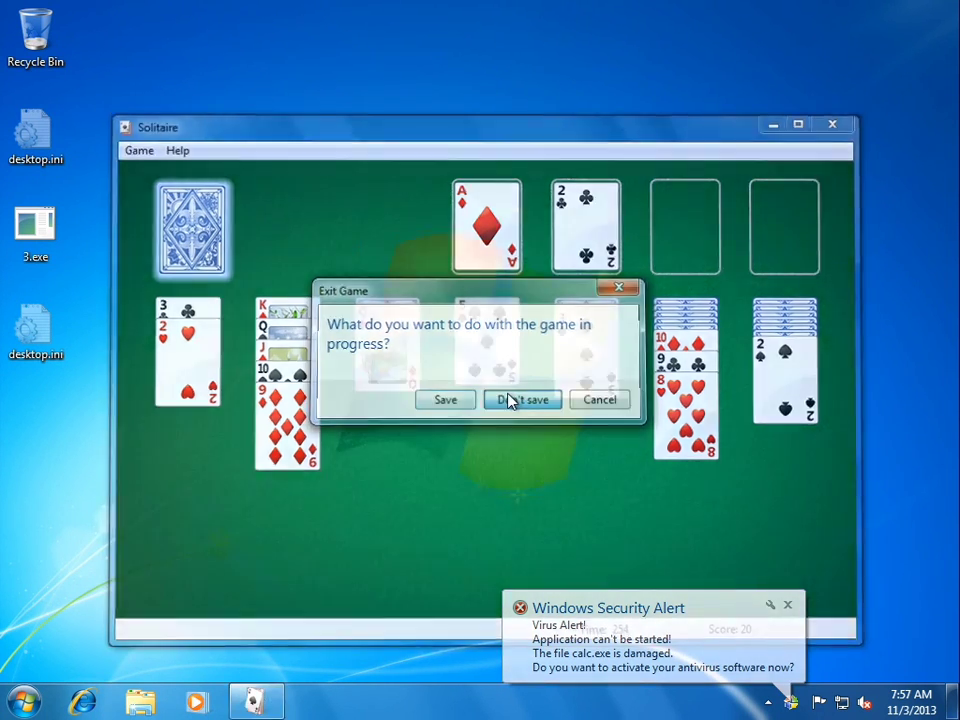
left_click(505, 399)
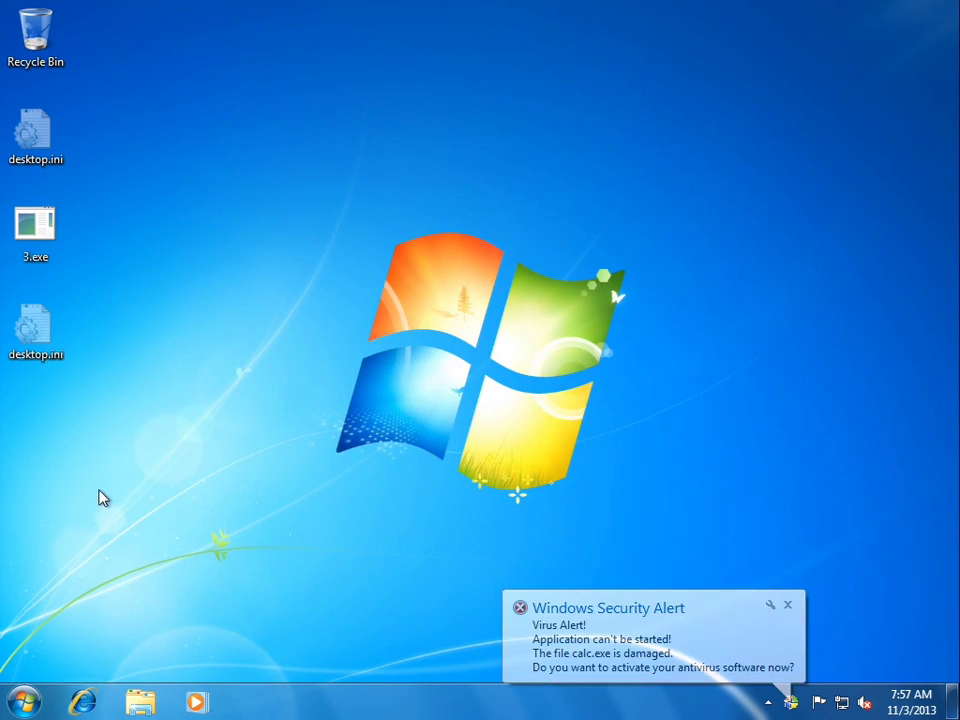
View the desktop's Personalization settings and close them
right_click(85, 553)
left_click(118, 535)
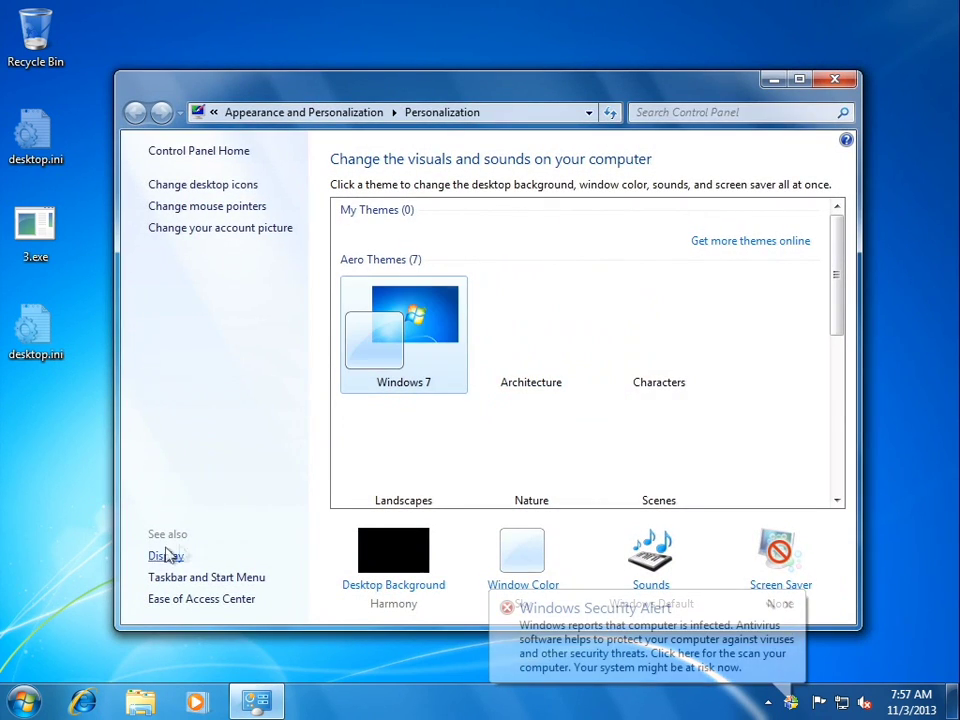
left_click(834, 78)
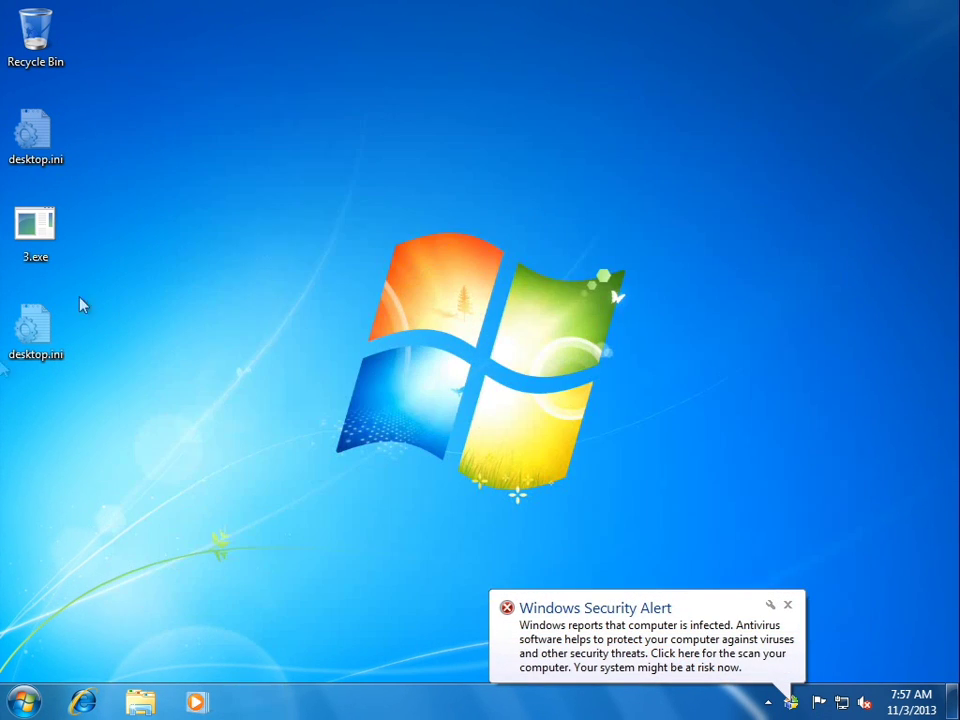
Try to start Windows Media Player, choosing its Recommended settings for the initial setup
left_click(196, 705)
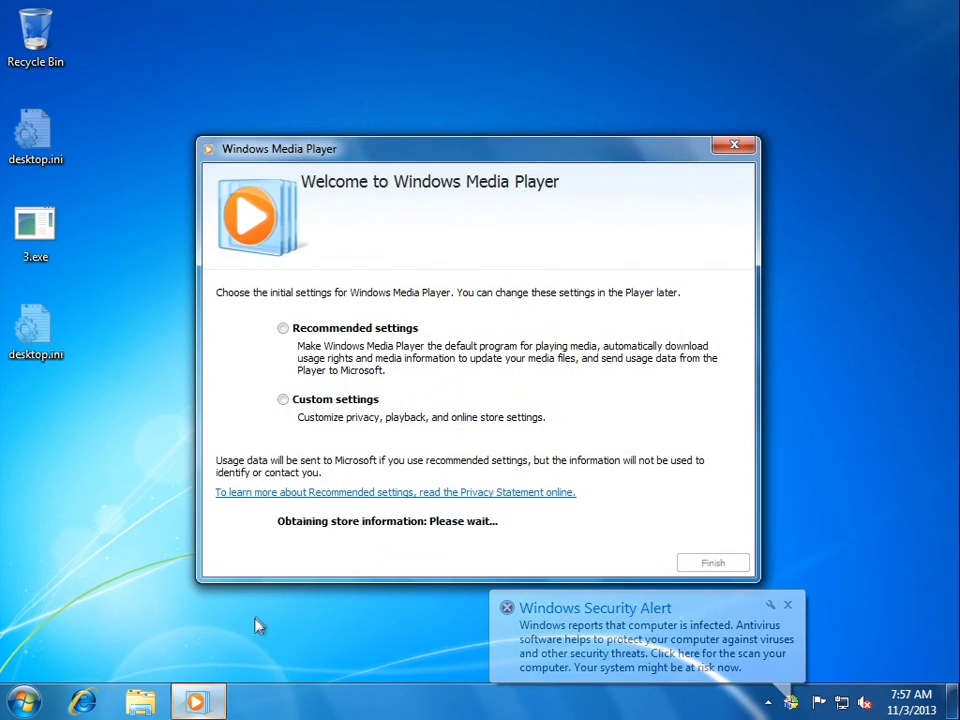
left_click(336, 330)
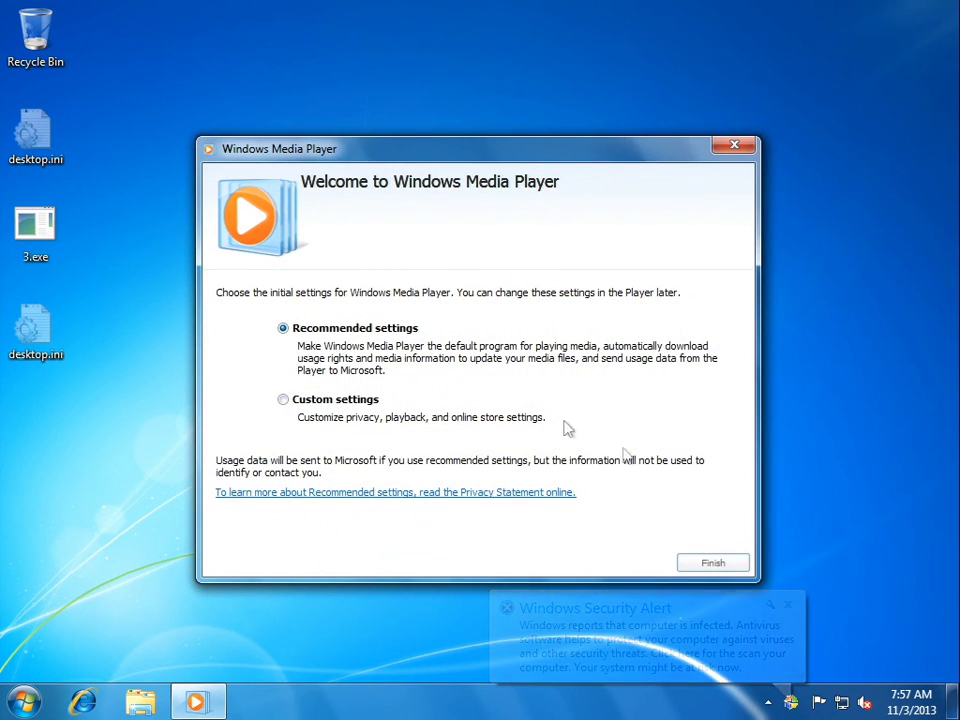
left_click(711, 564)
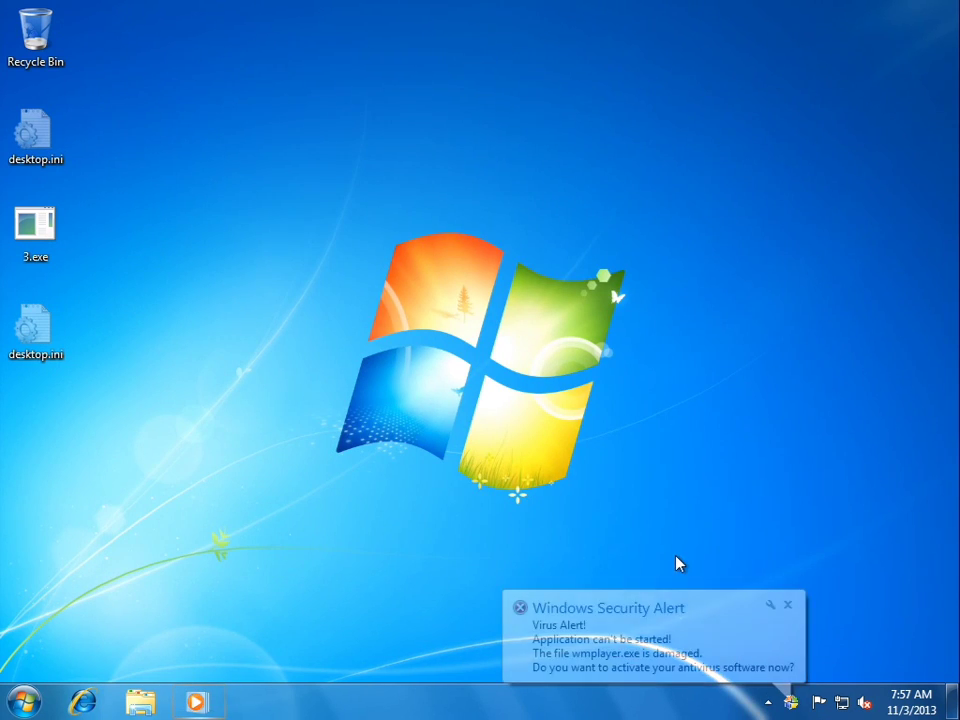
right_click(330, 705)
left_click(345, 638)
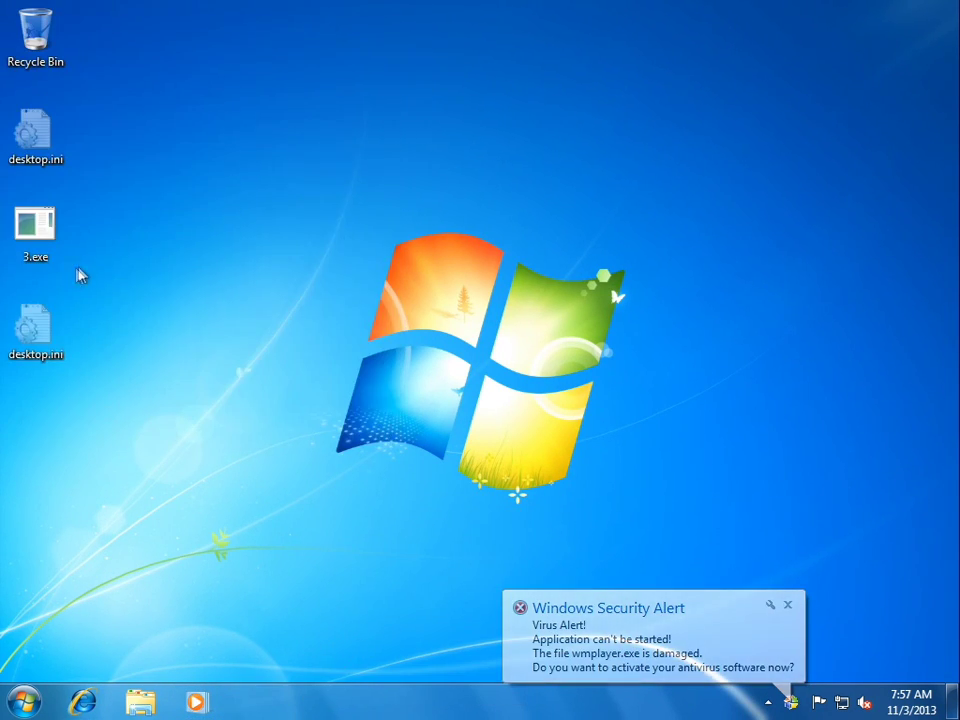
Try to start XPS Viewer and Notepad from the installed programs
left_click(22, 702)
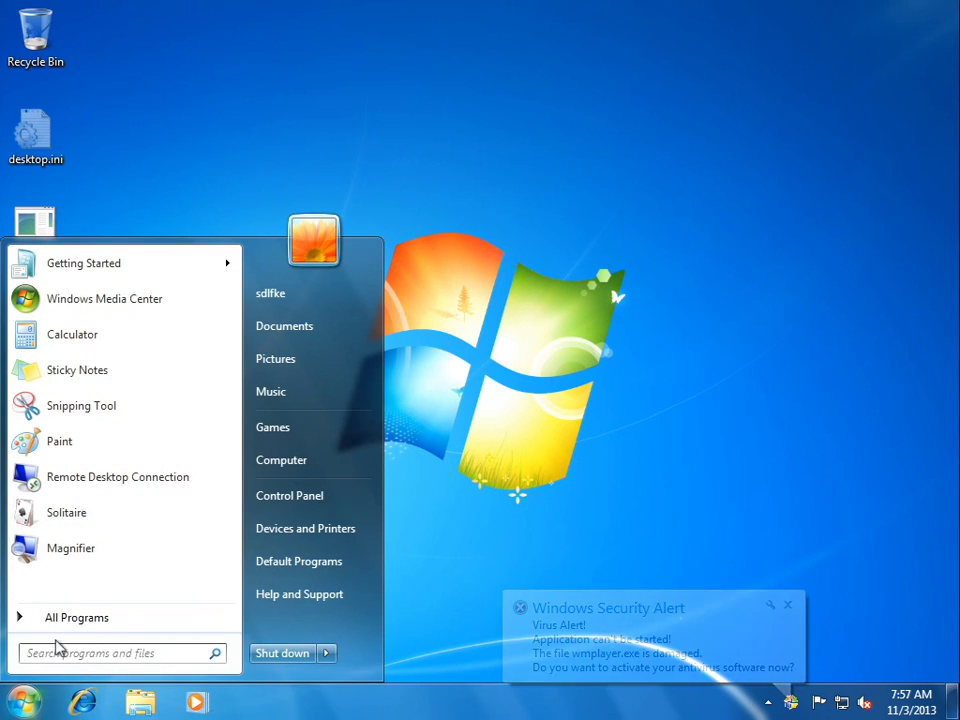
left_click(58, 621)
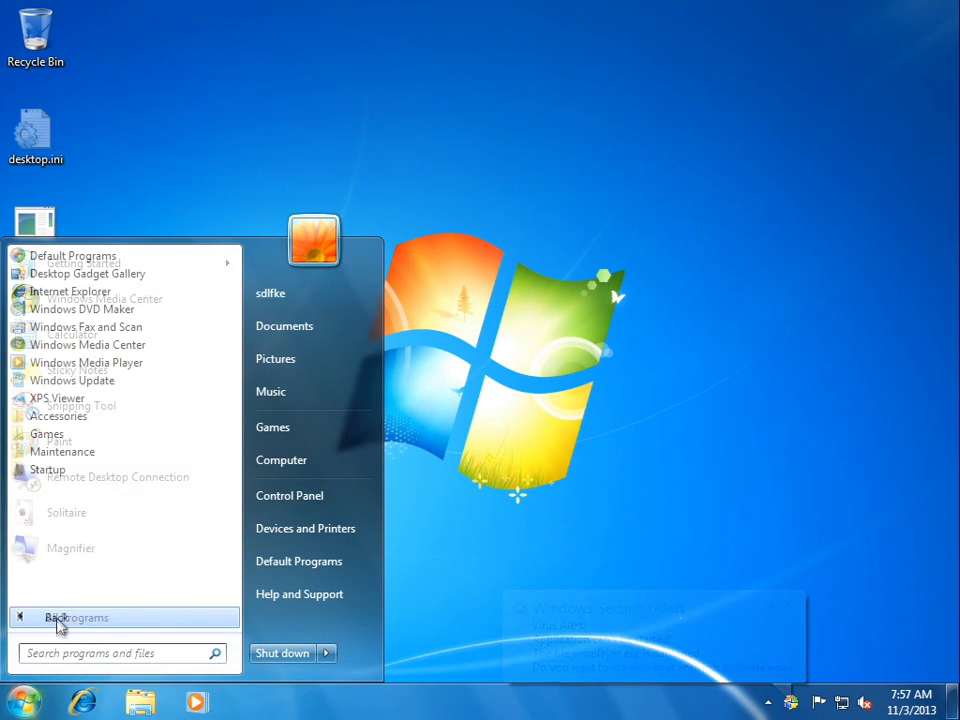
left_click(74, 404)
left_click(22, 702)
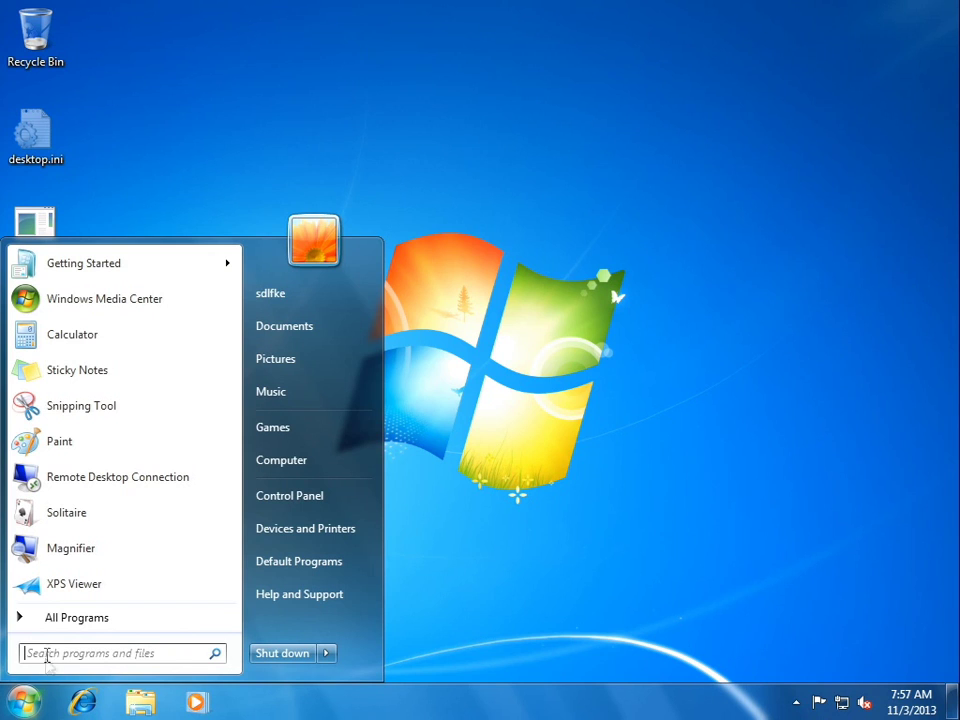
left_click(26, 618)
left_click(62, 418)
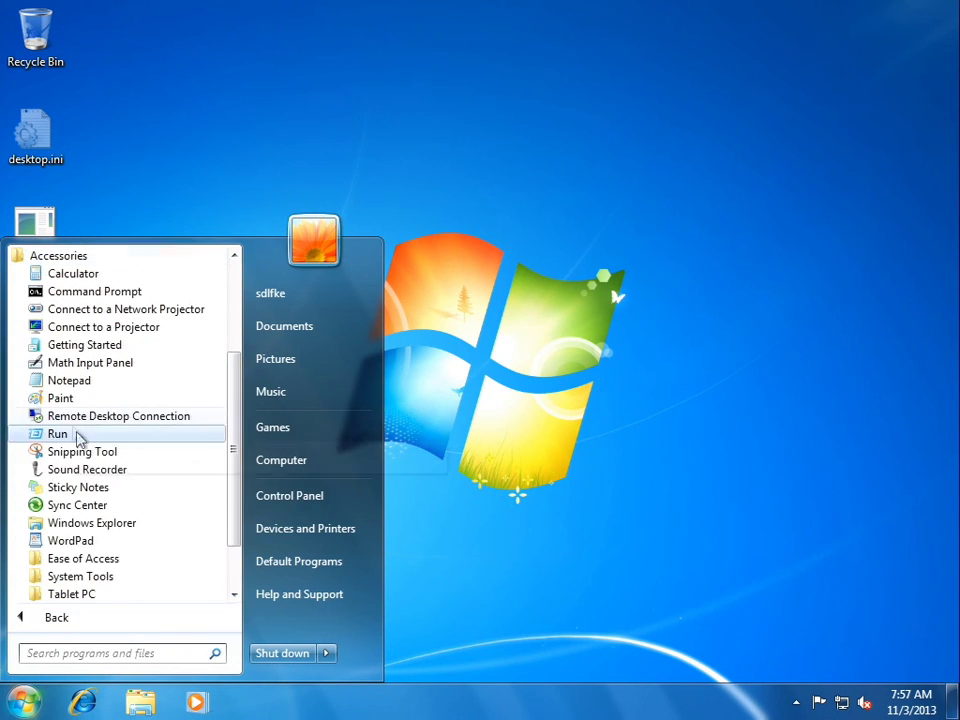
left_click(76, 389)
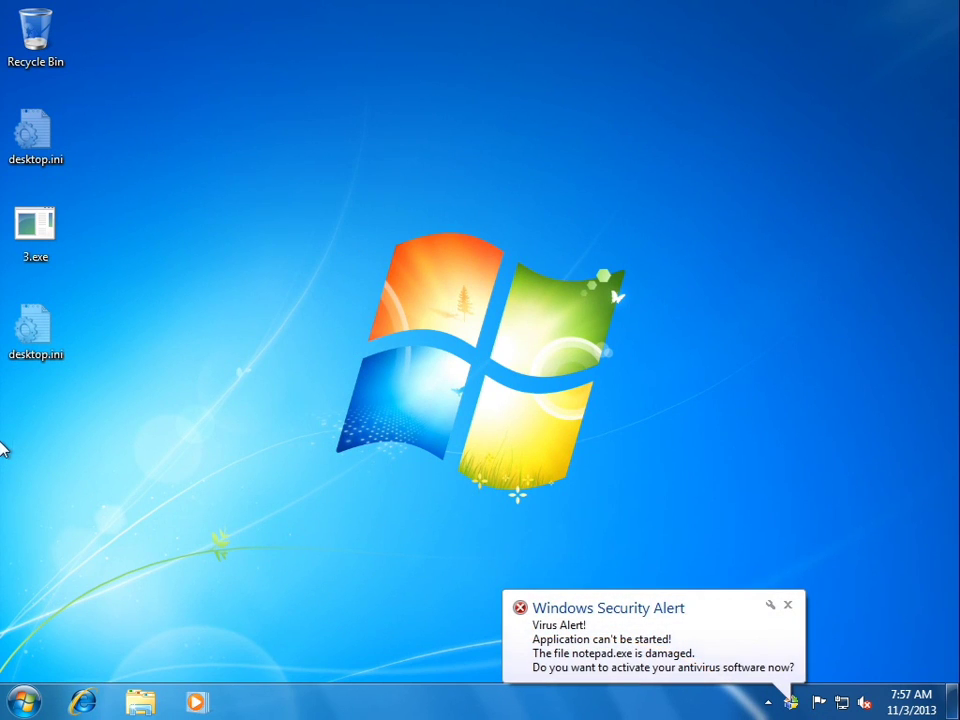
Open Internet Explorer, dismiss the Antimalware window, follow the warning page's More information link, and close the resulting order form
left_click(84, 703)
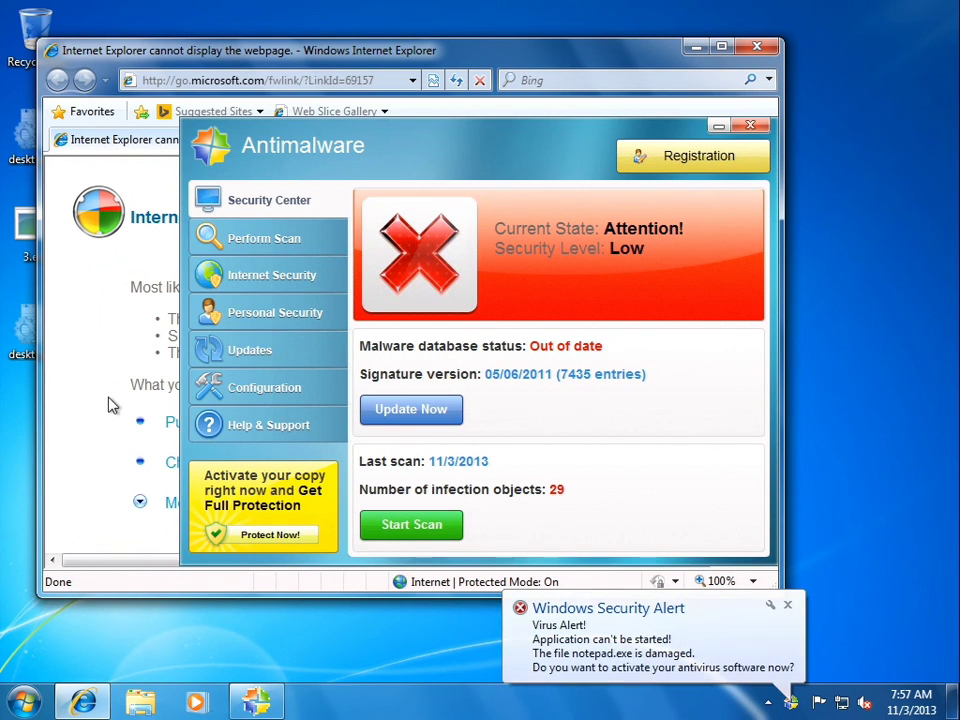
left_click(746, 125)
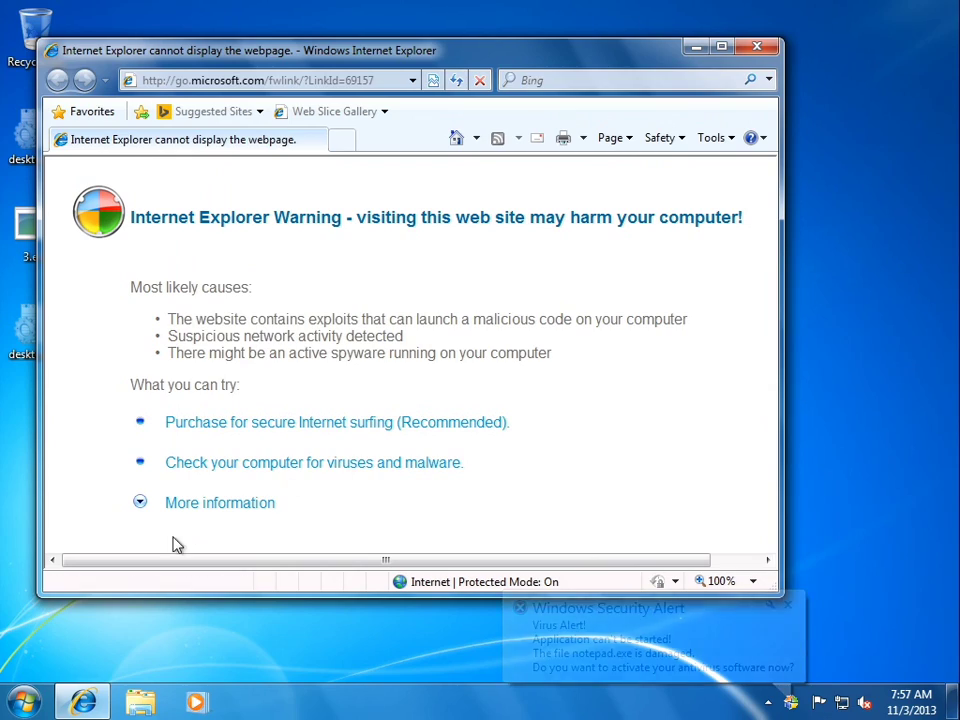
left_click(204, 511)
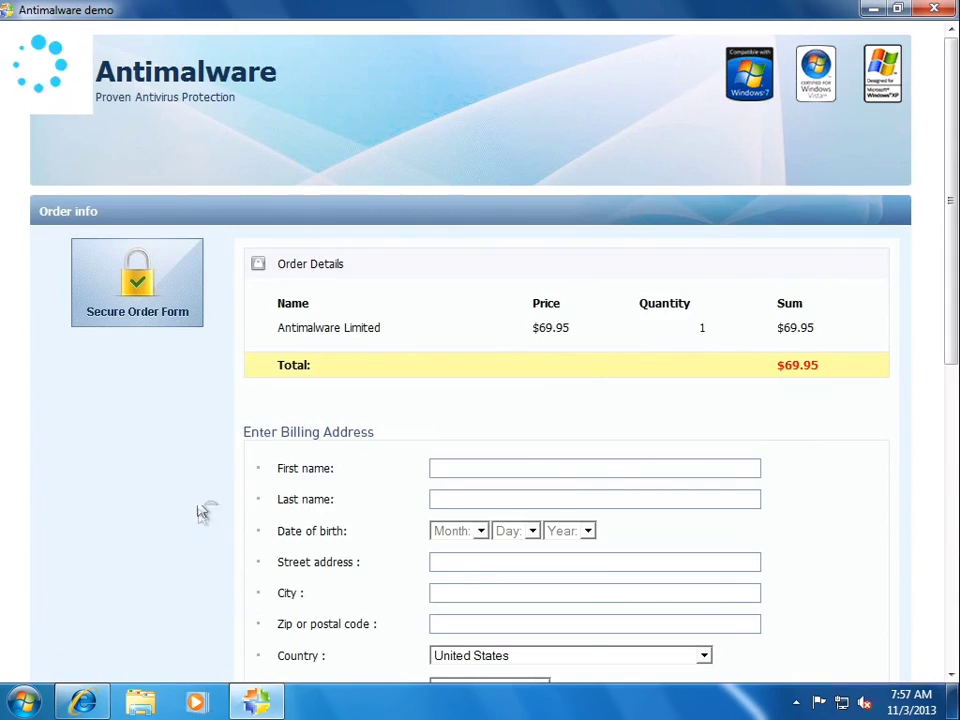
left_click(934, 8)
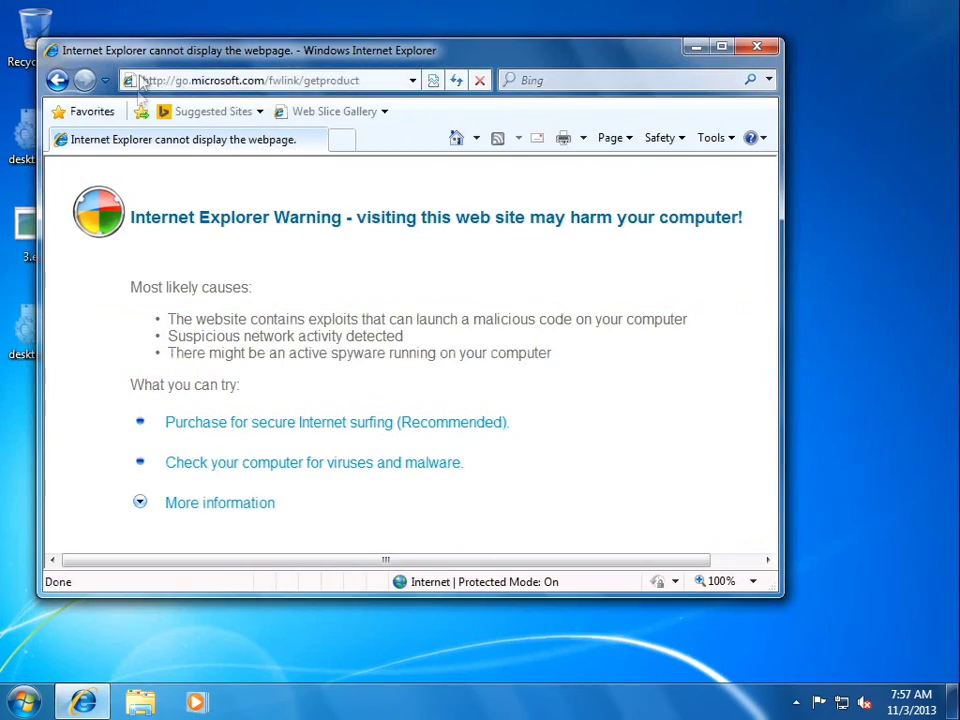
Disable the LAN proxy server in Internet Explorer's connection settings and apply the change
left_click(728, 140)
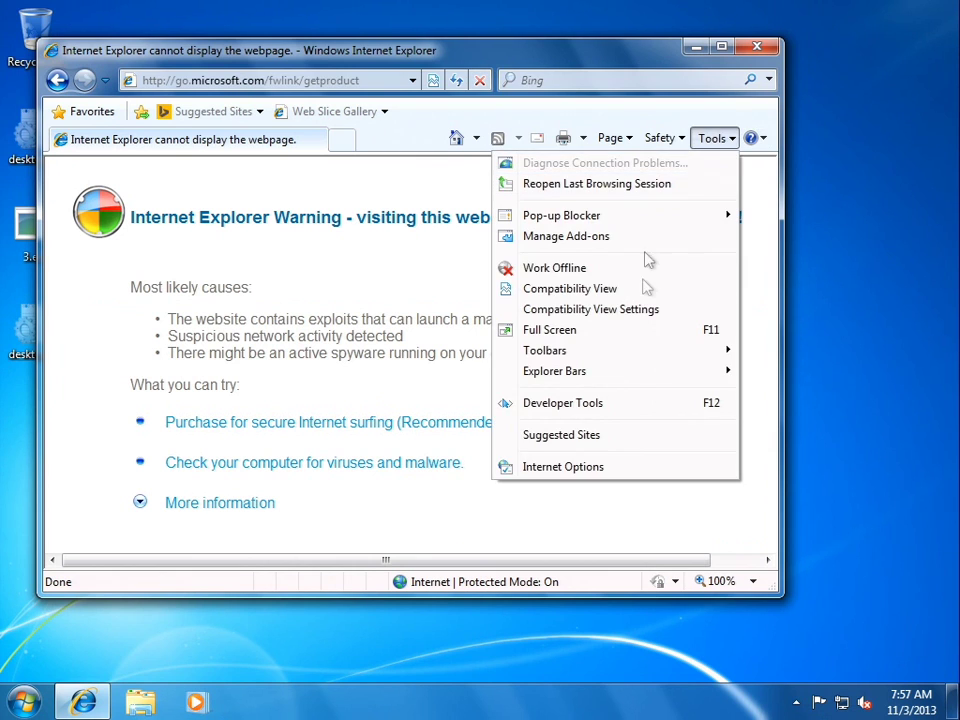
left_click(594, 467)
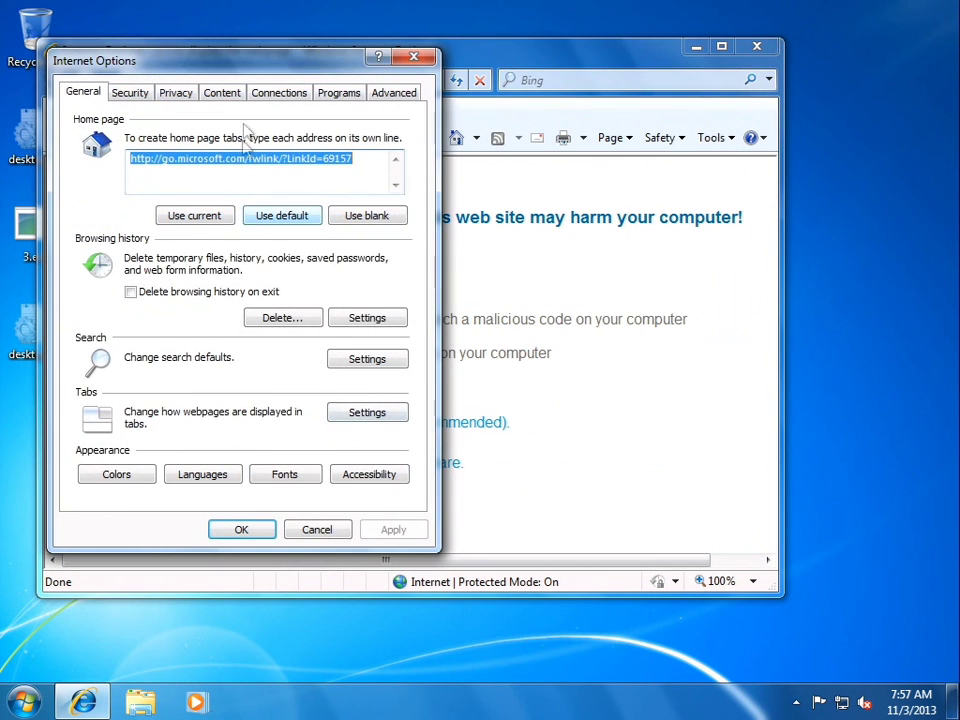
left_click(285, 92)
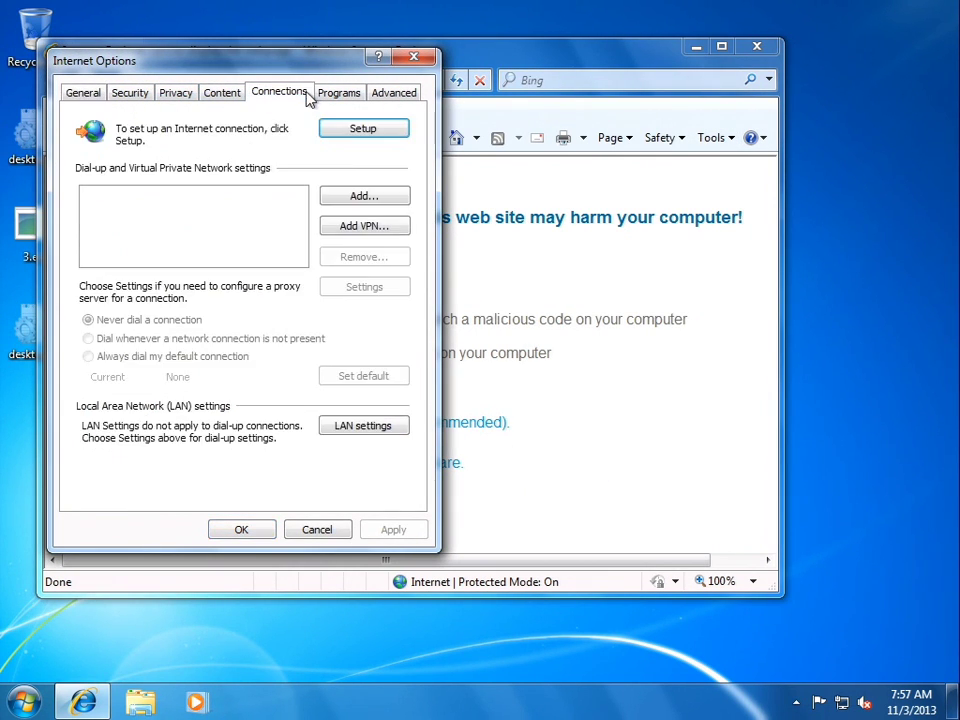
left_click(351, 428)
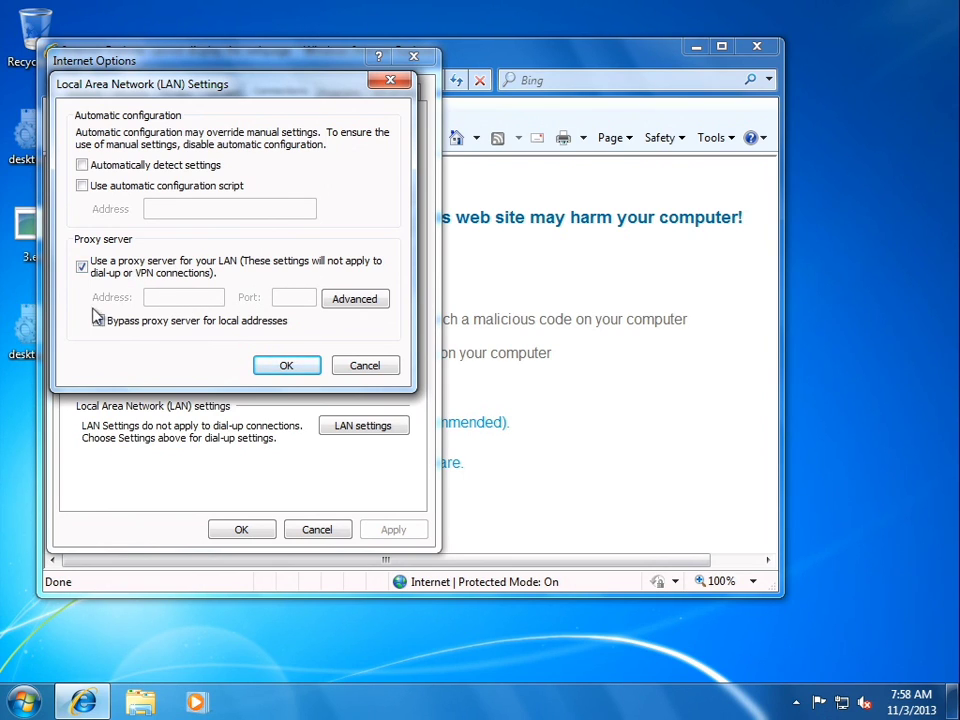
left_click(82, 267)
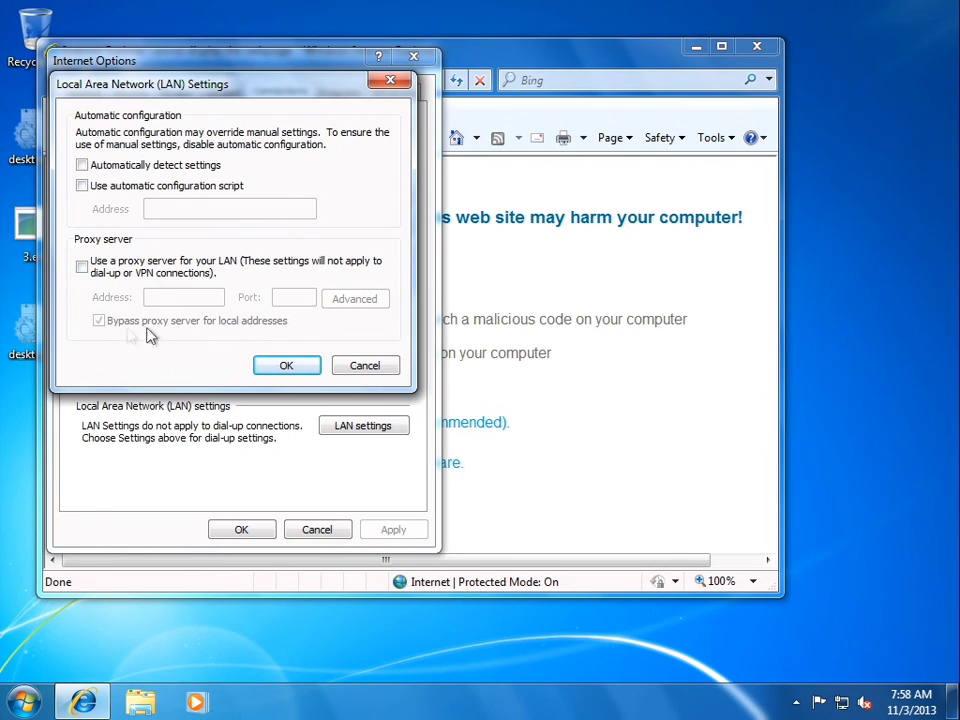
left_click(281, 366)
left_click(222, 529)
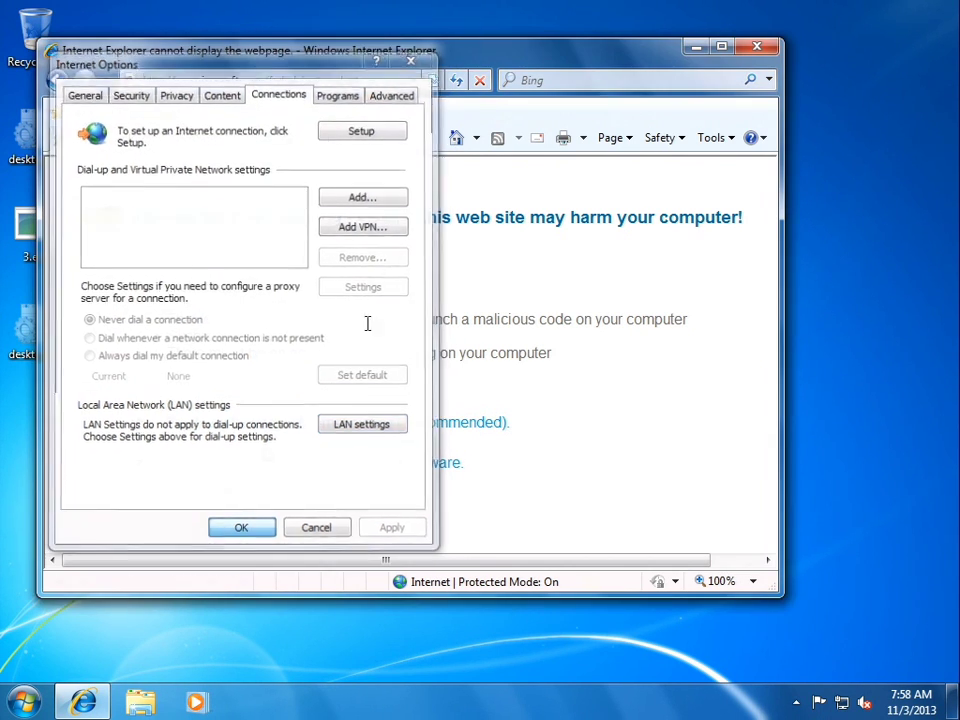
Try to load google.com in Internet Explorer, and minimize the Antimalware window
left_click(316, 80)
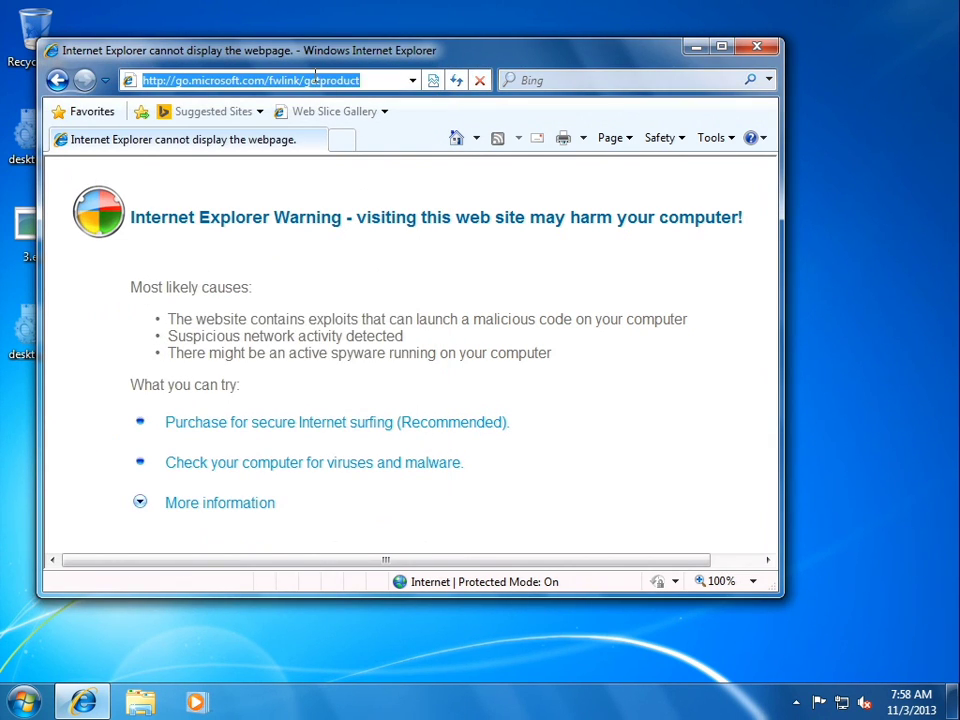
type("google.com")
key("Return")
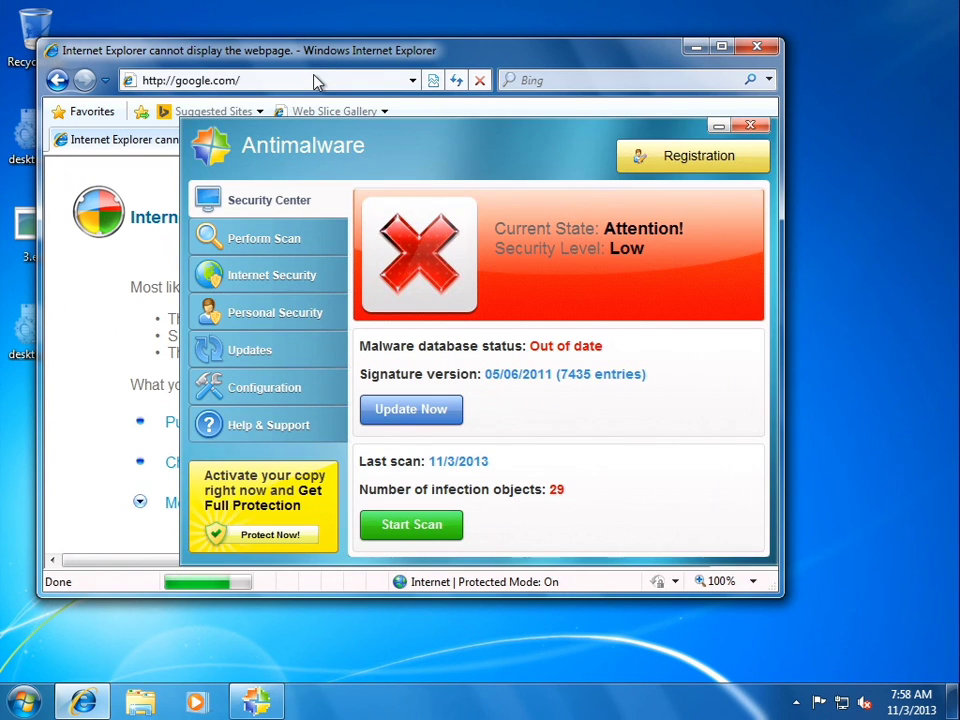
left_click(718, 126)
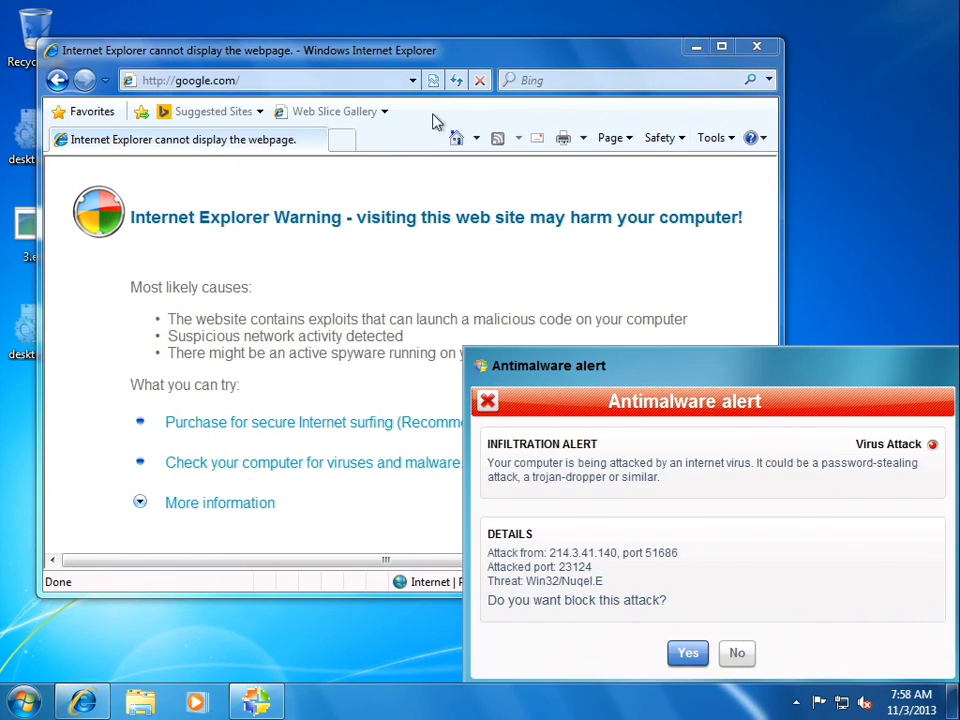
Turn off the LAN proxy server and its bypass for local addresses again in Internet Options, and confirm the settings
left_click(711, 137)
left_click(566, 465)
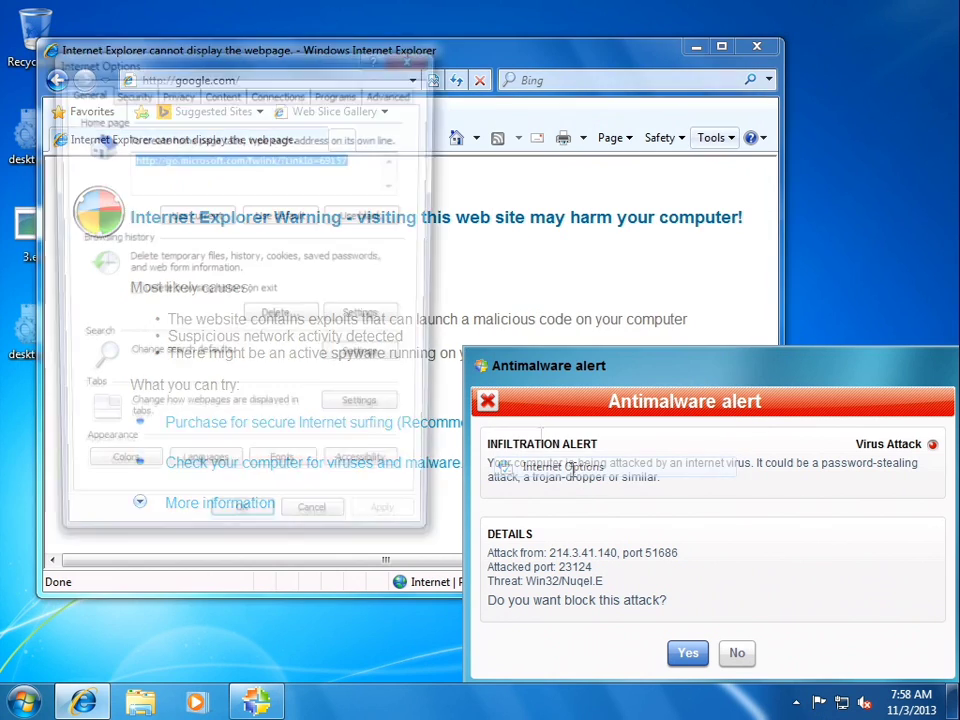
left_click(295, 93)
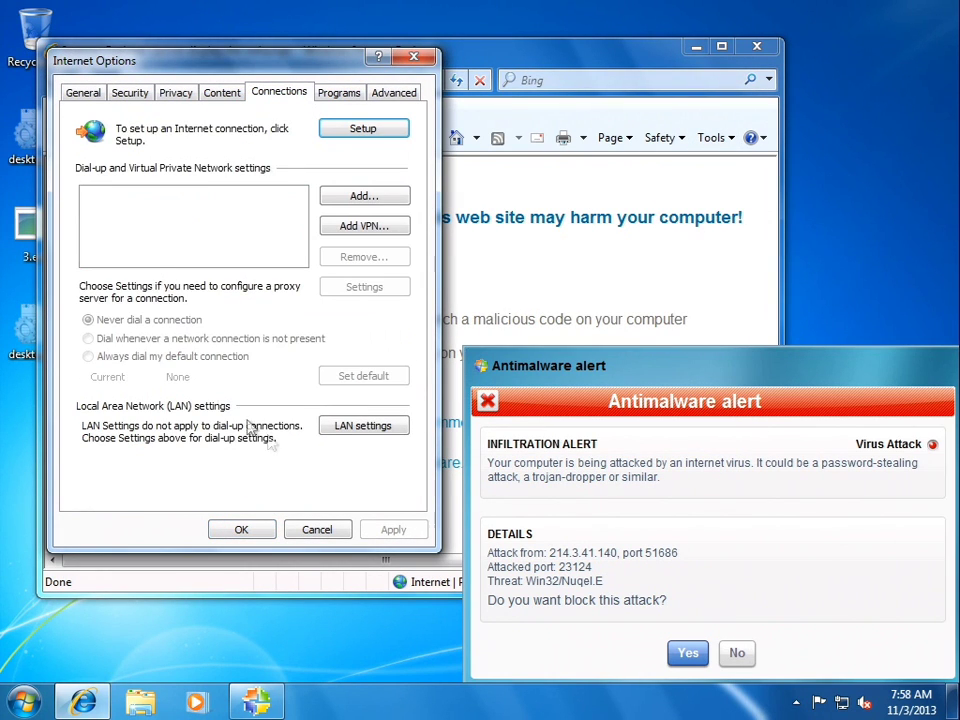
left_click(330, 424)
left_click(135, 321)
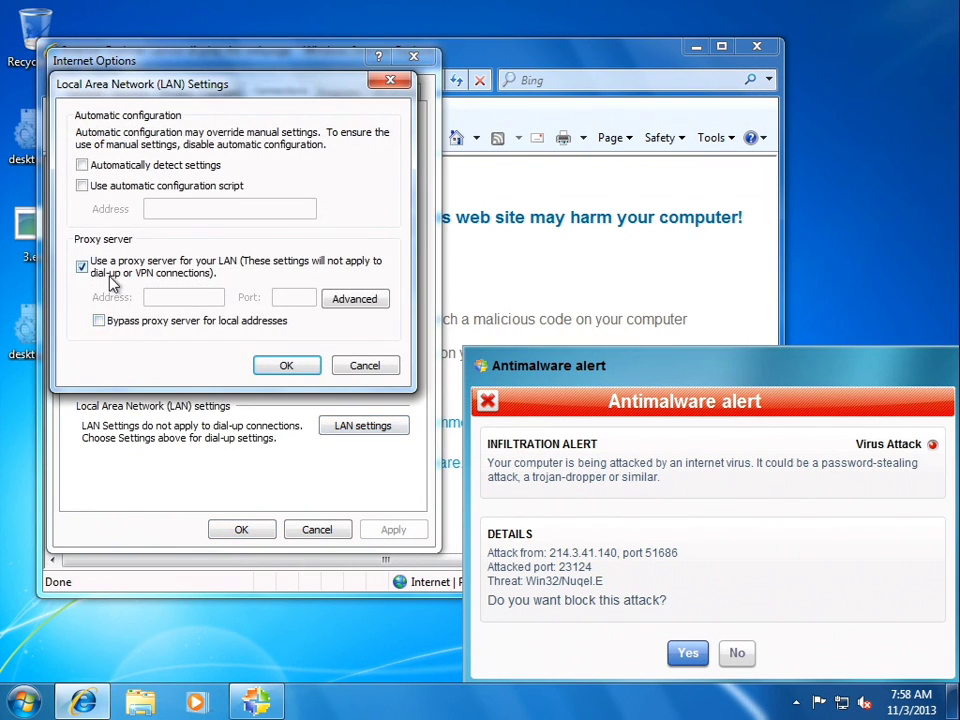
left_click(112, 272)
left_click(283, 366)
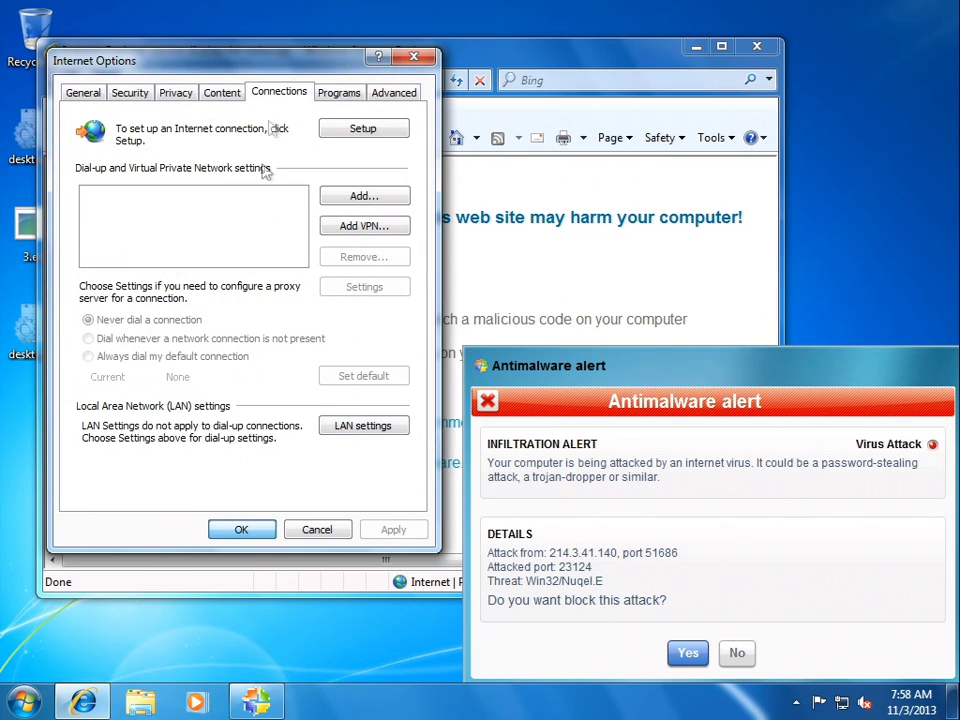
left_click(238, 529)
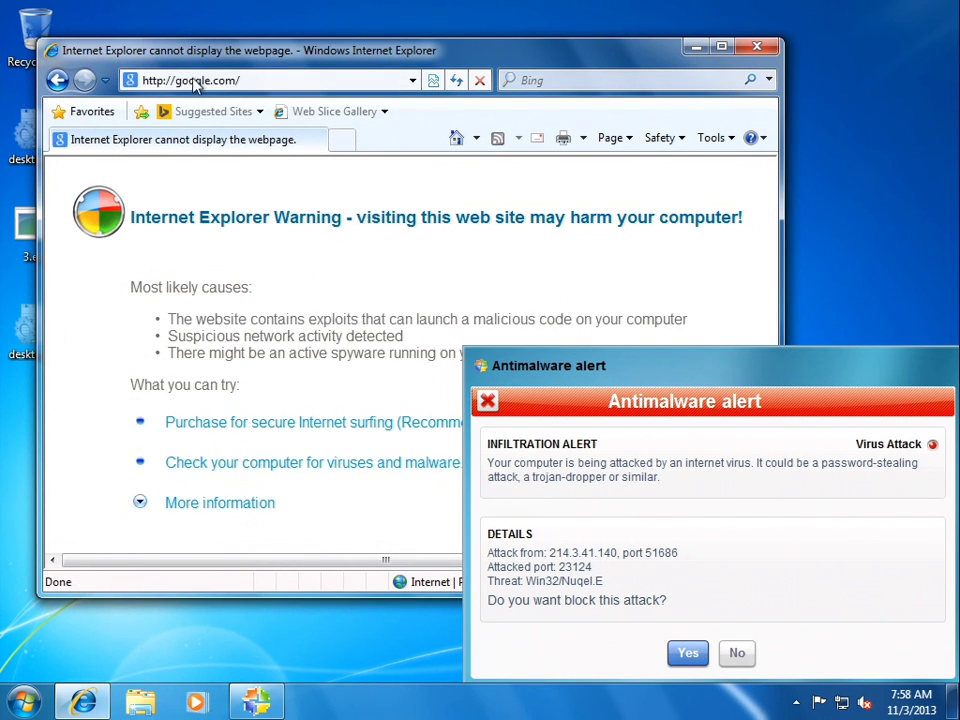
Clear the HTTP proxy address and port in the LAN connection's advanced proxy settings, and confirm Internet Options
left_click(710, 139)
left_click(578, 474)
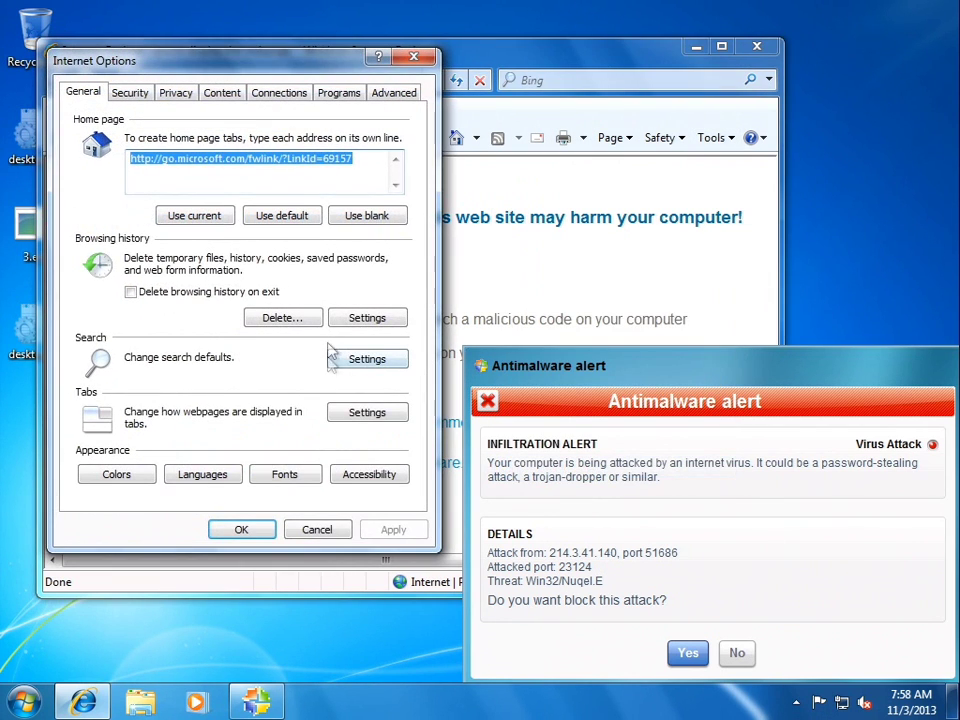
left_click(266, 94)
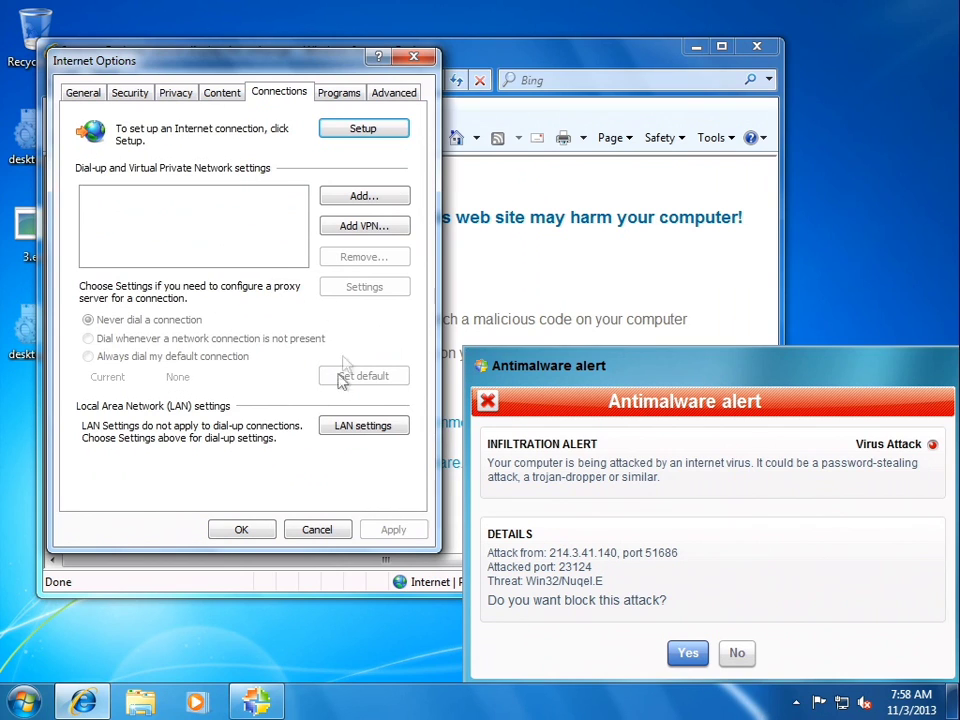
left_click(345, 428)
left_click(368, 300)
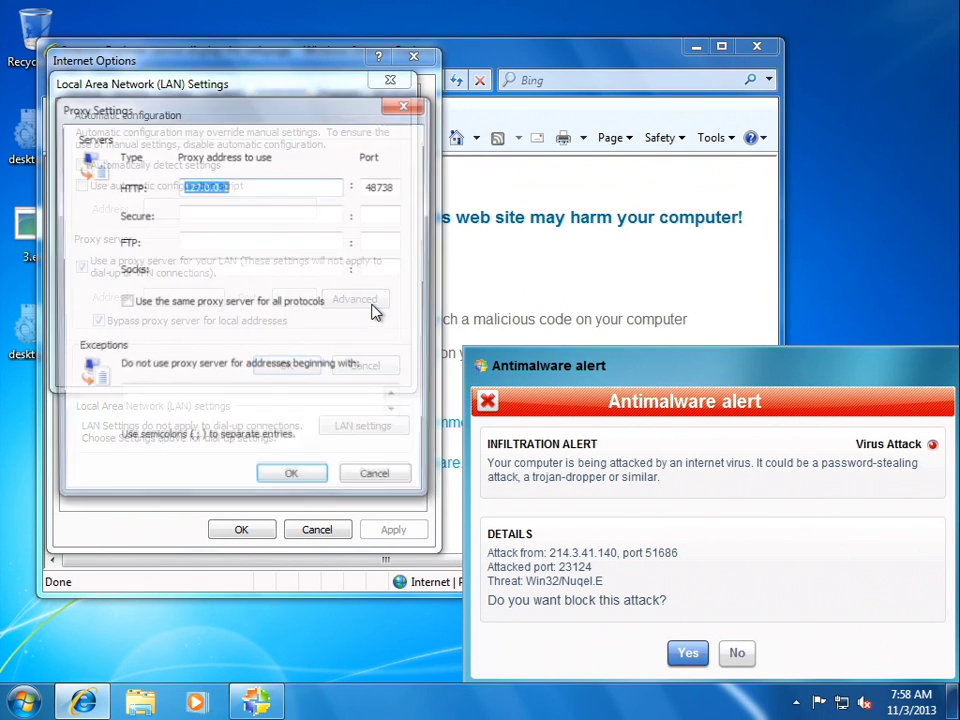
key("Delete")
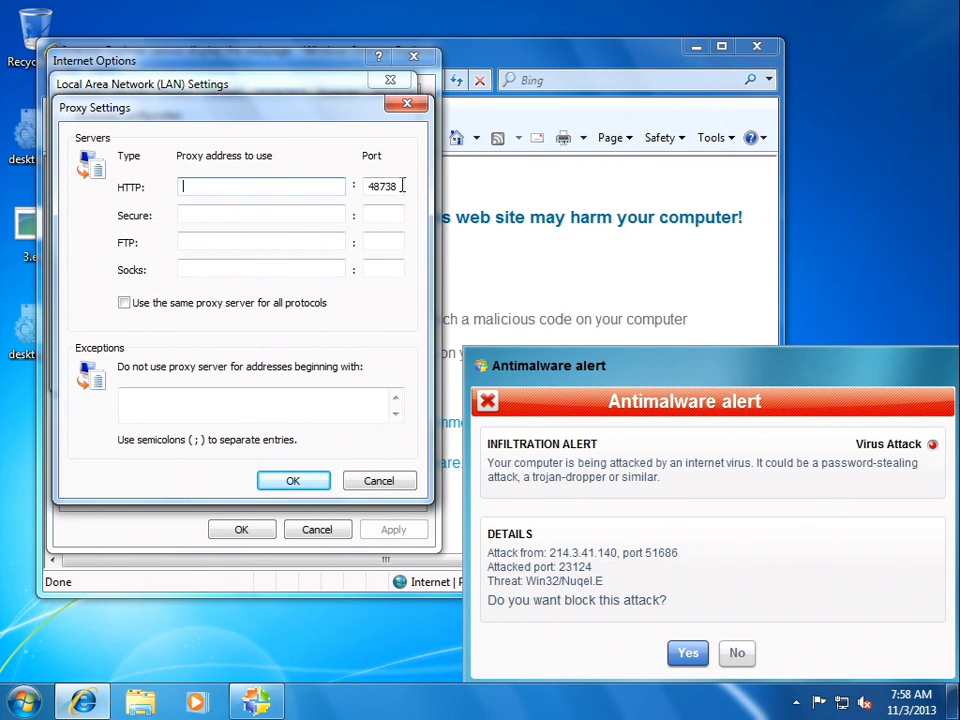
left_click(402, 185)
key("BackSpace")
key("BackSpace")
key("BackSpace")
key("BackSpace")
key("BackSpace")
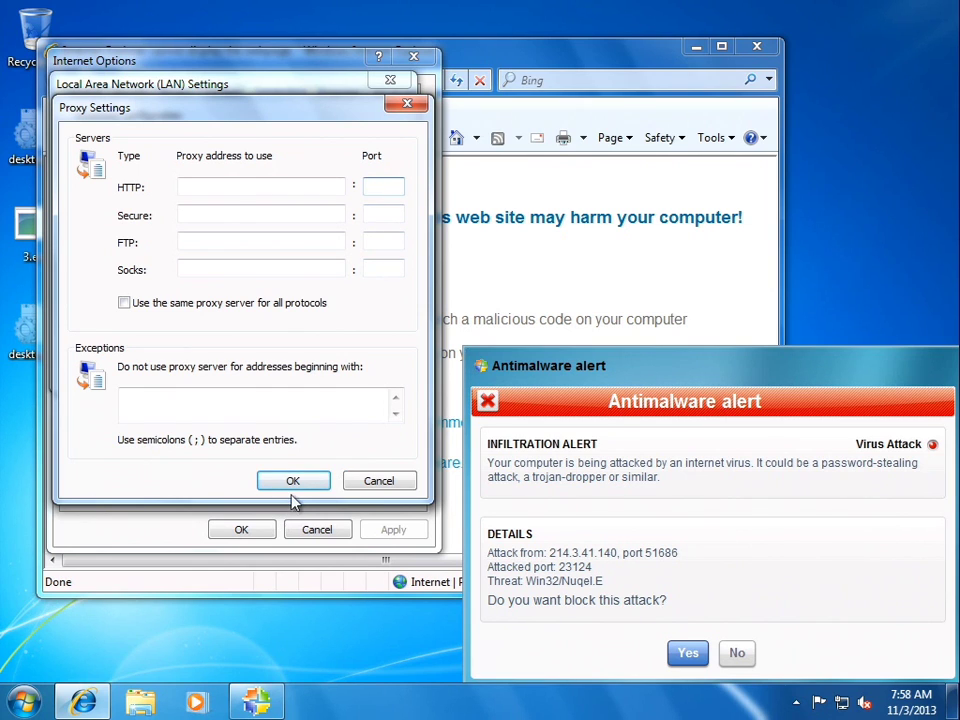
left_click(295, 481)
left_click(370, 430)
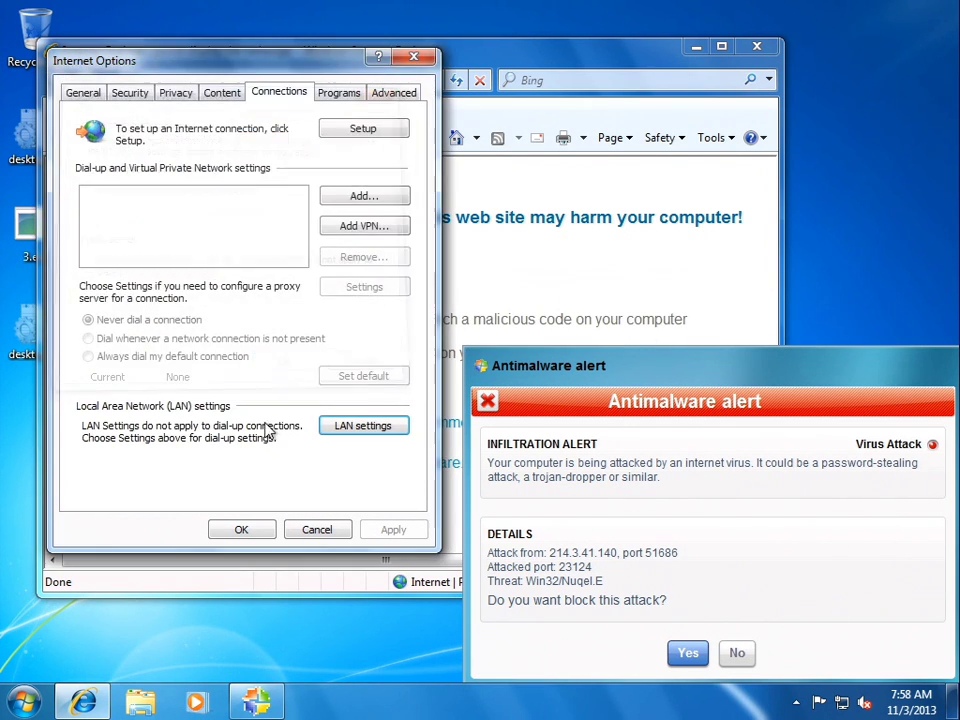
left_click(241, 529)
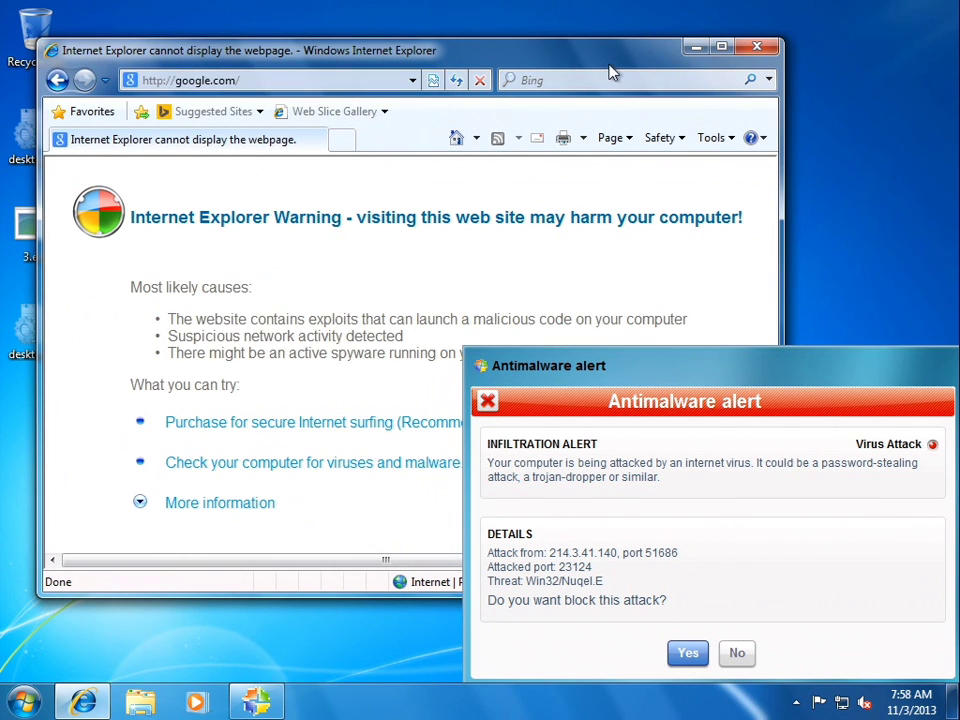
Reload the Google page, search for "rkill" and open the RKill Download result from Bleeping Computer
key("F5")
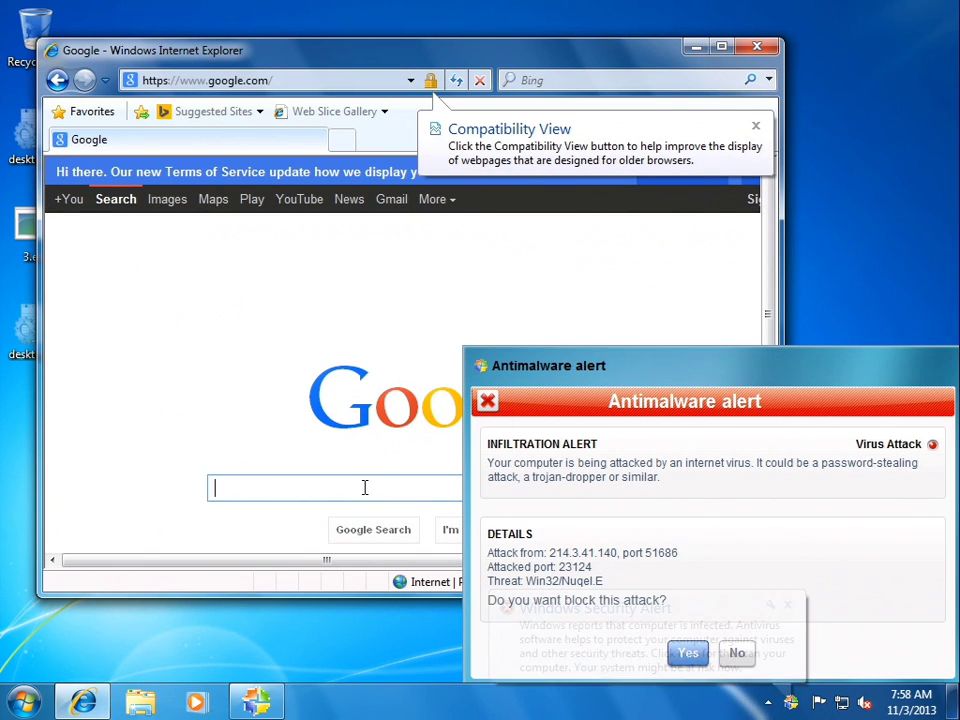
type("rkill")
key("Return")
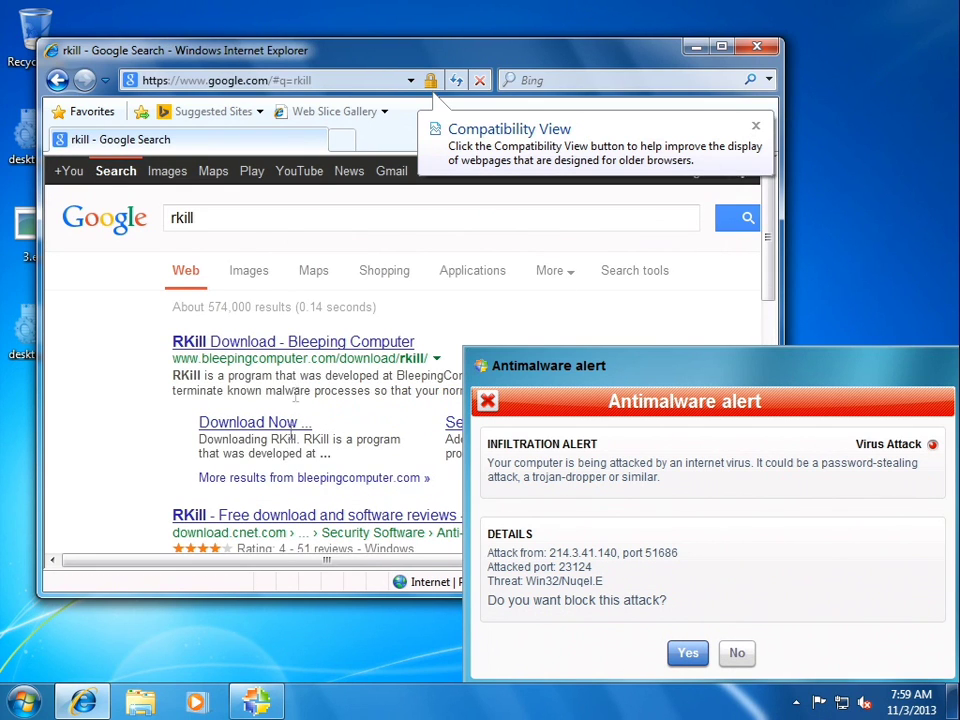
left_click(262, 343)
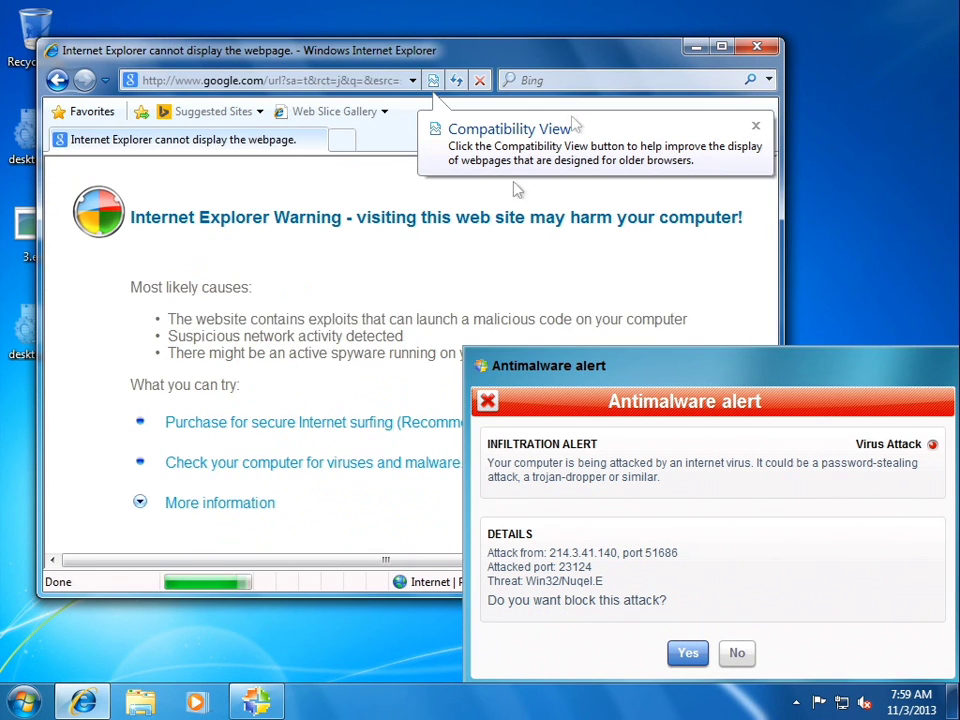
Dismiss the Compatibility View tip and open Internet Options
left_click(755, 126)
left_click(711, 137)
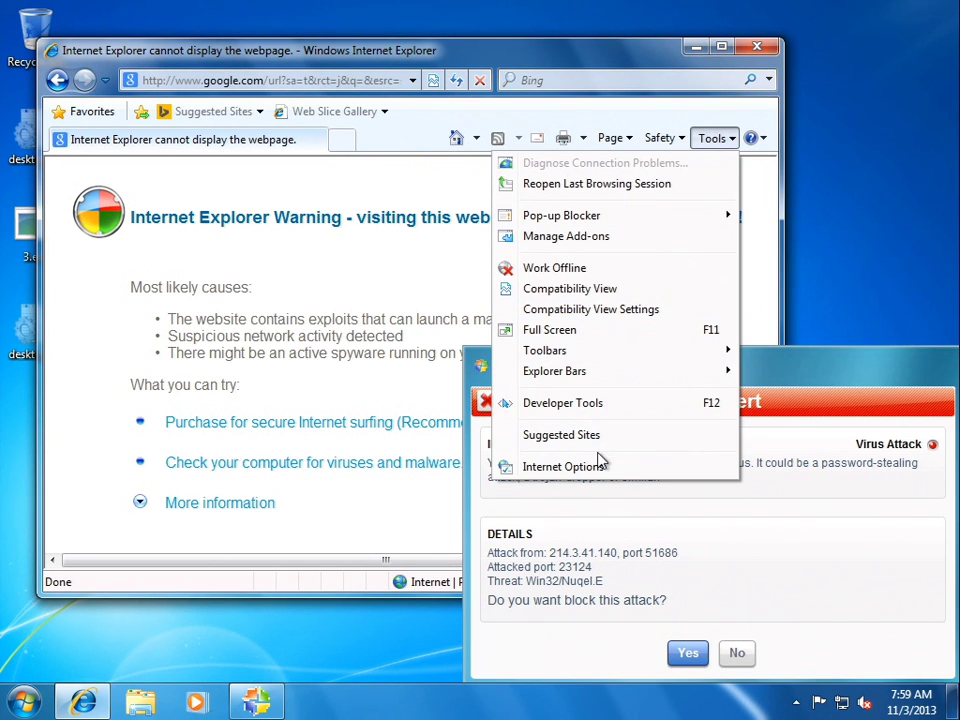
left_click(560, 466)
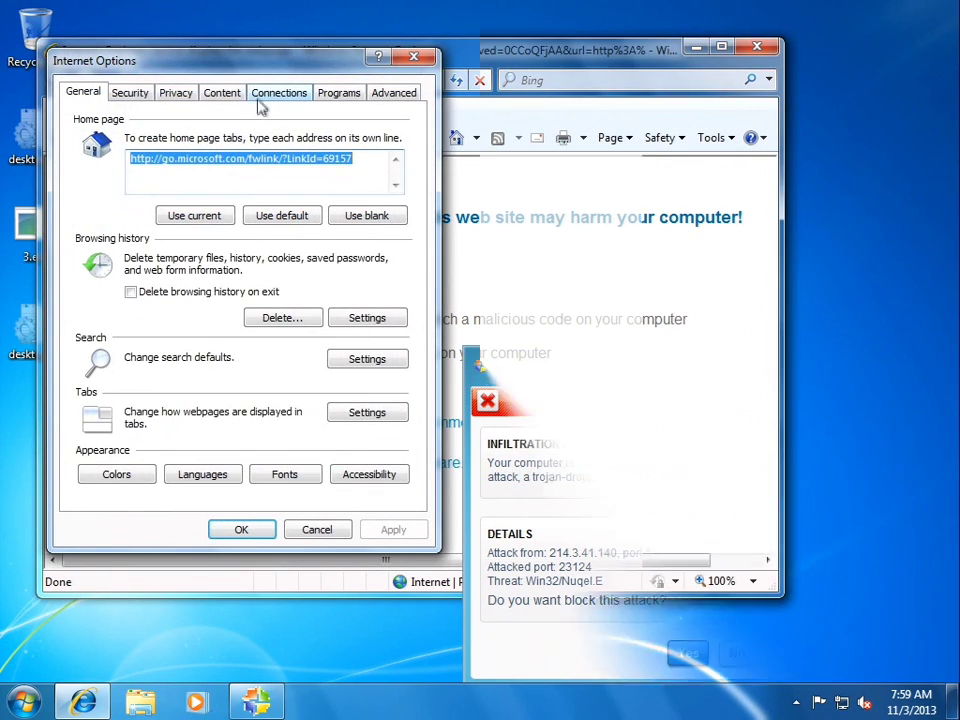
scroll(580, 400, "down", 2)
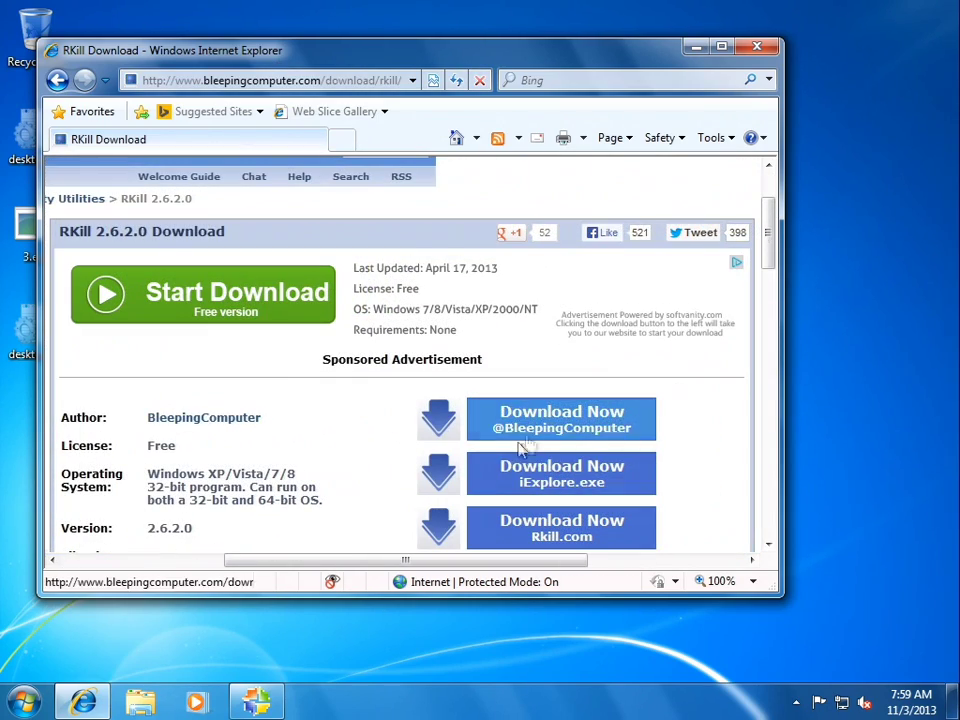
left_click(551, 421)
middle_click(470, 380)
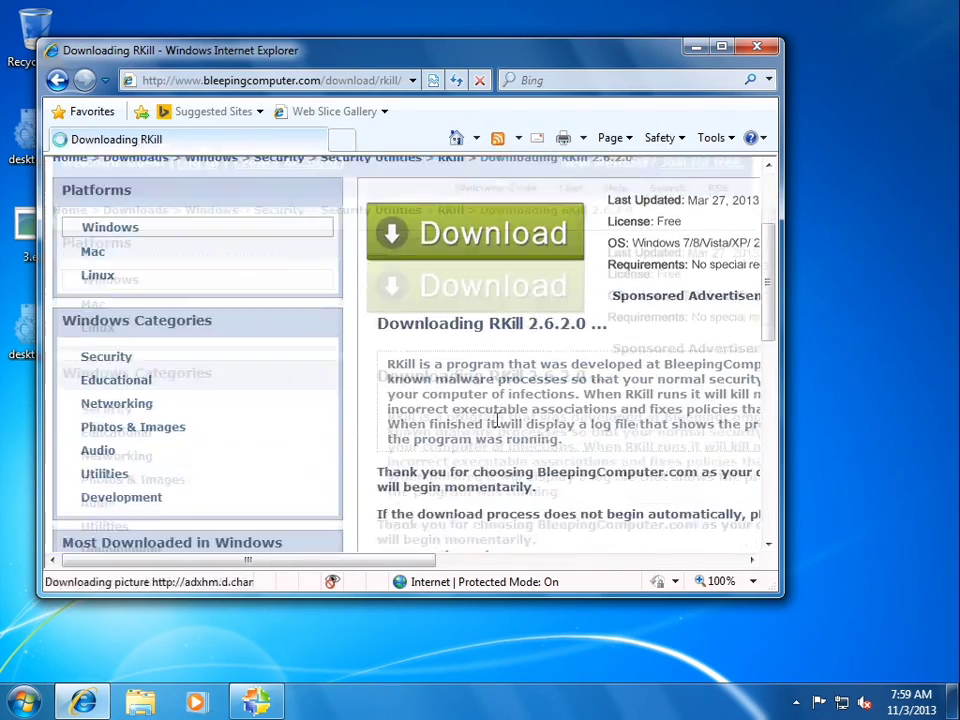
left_click(490, 398)
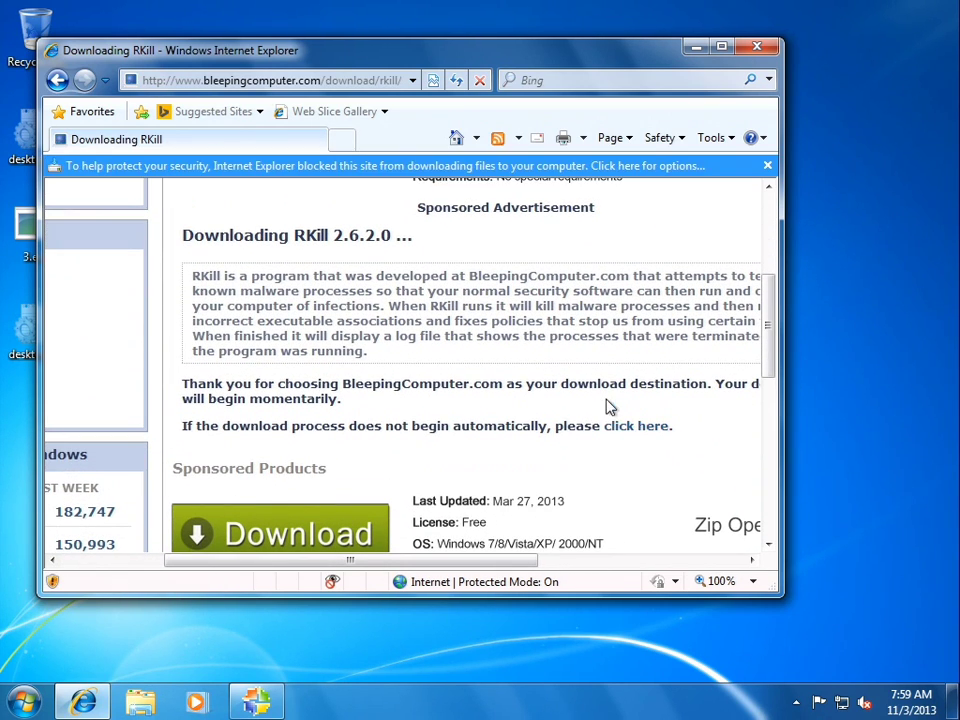
left_click(637, 428)
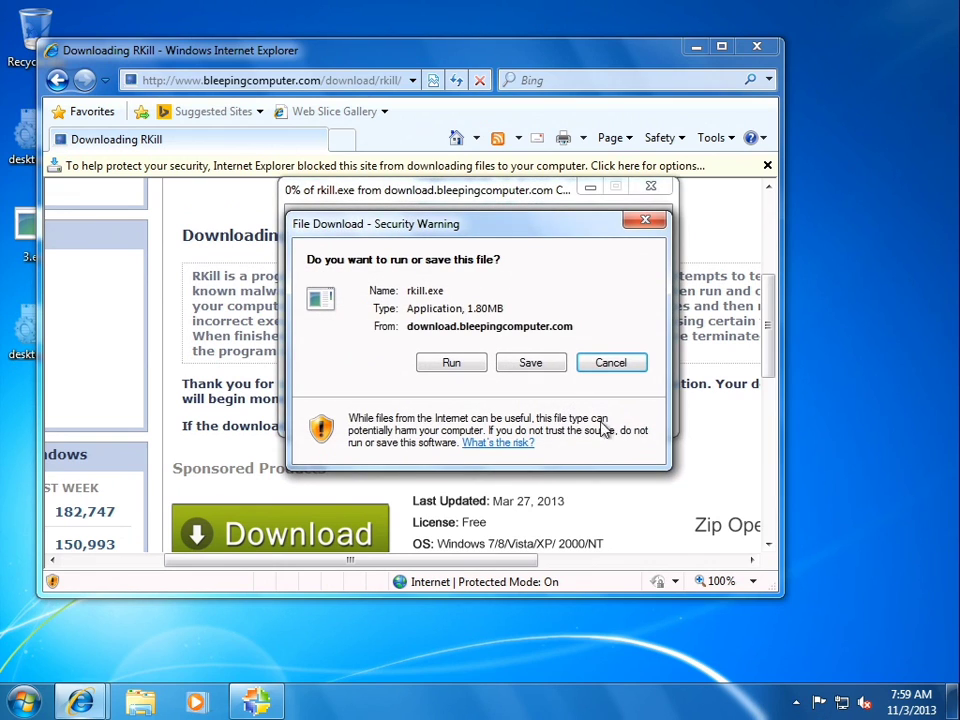
left_click(517, 362)
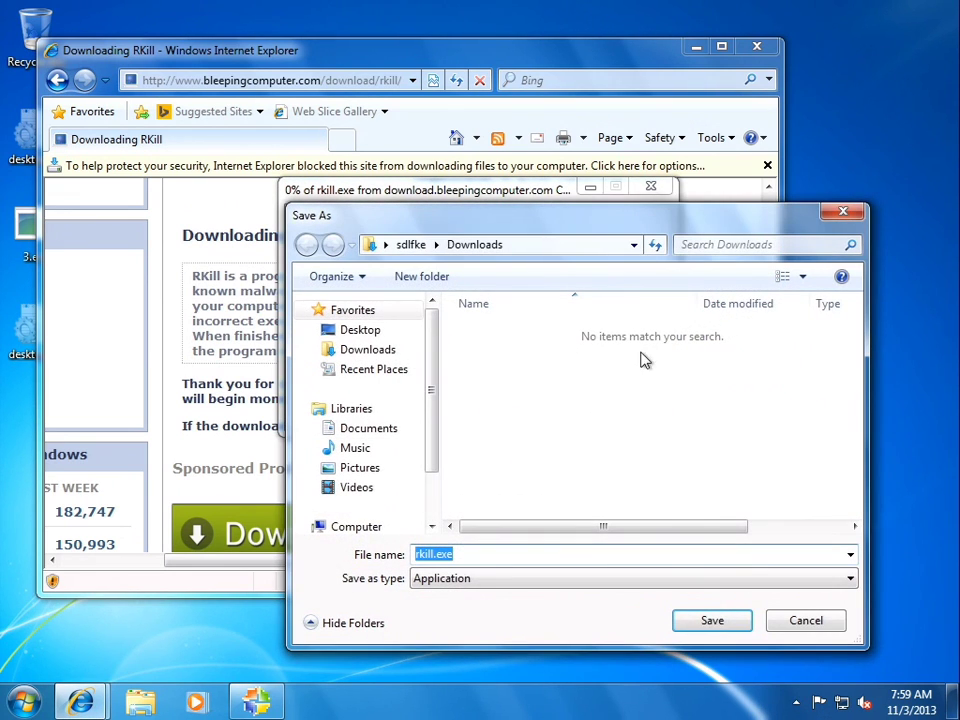
left_click(713, 620)
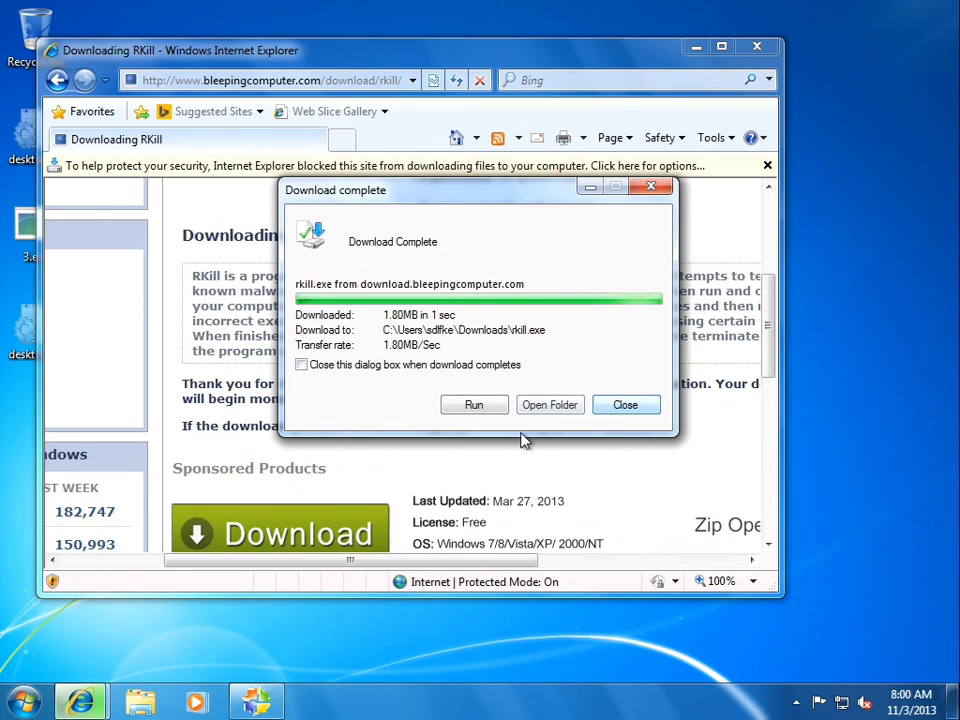
left_click(624, 406)
Run rkill.exe from the Downloads folder and allow it to make changes to the computer
left_click(150, 705)
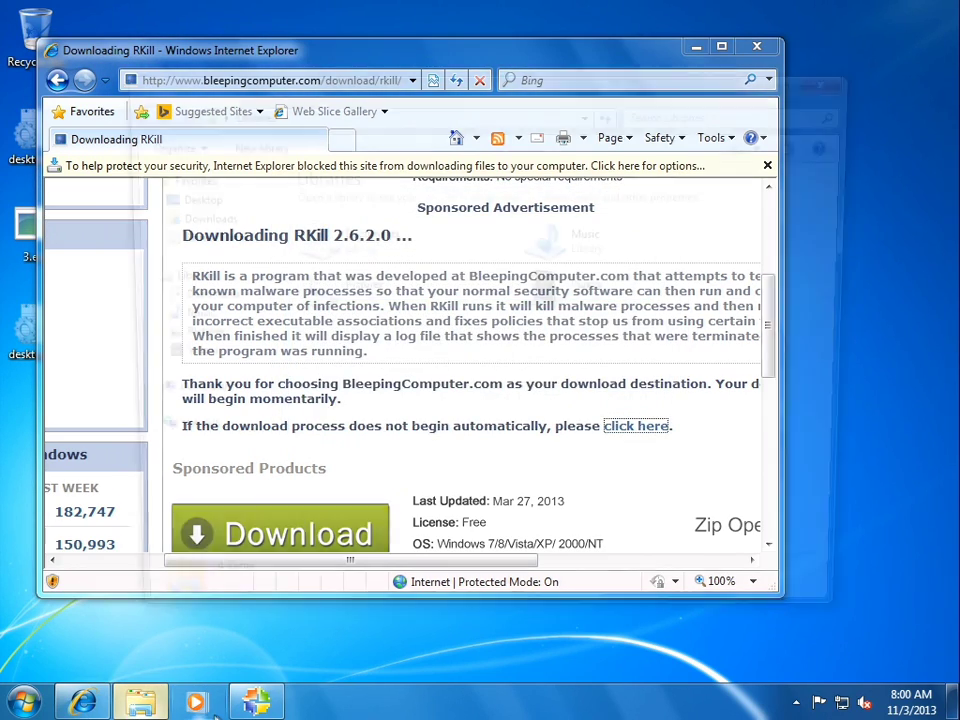
left_click(200, 217)
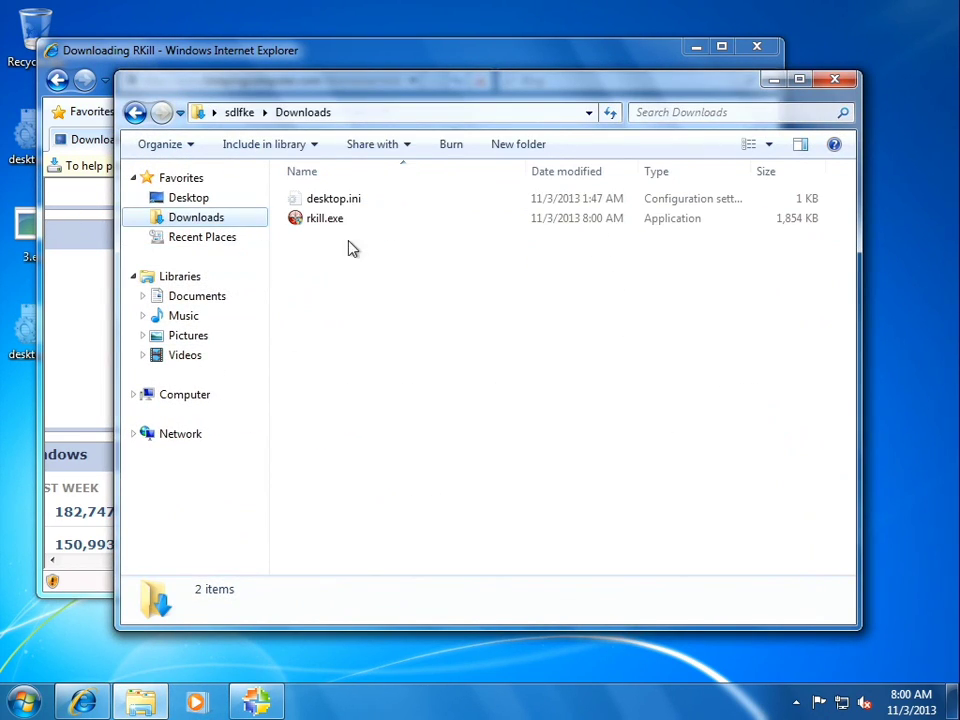
double_click(334, 218)
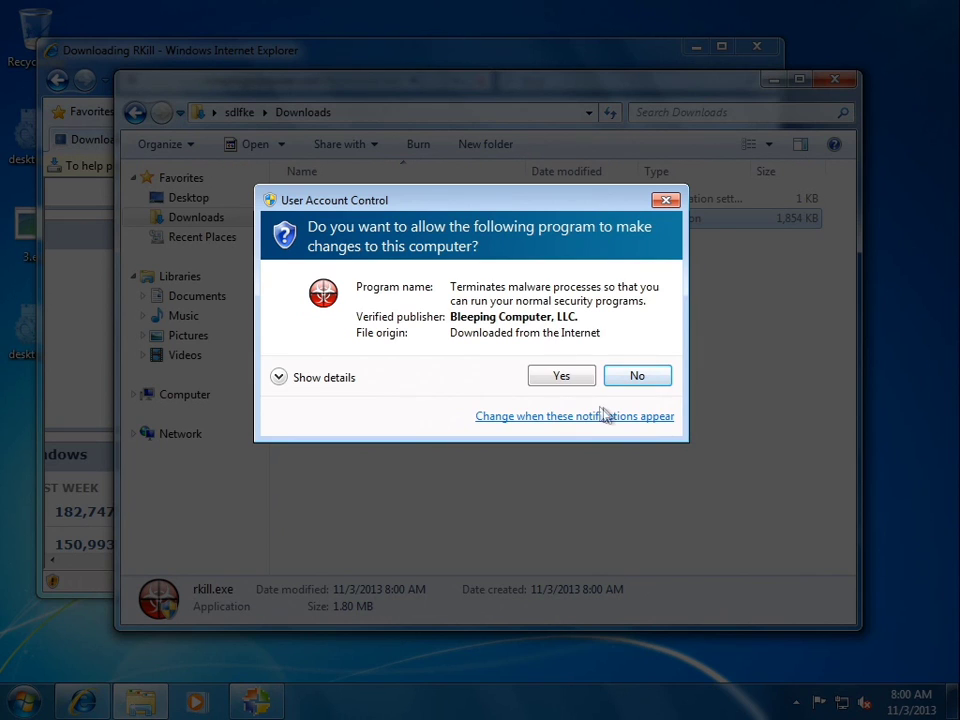
left_click(552, 383)
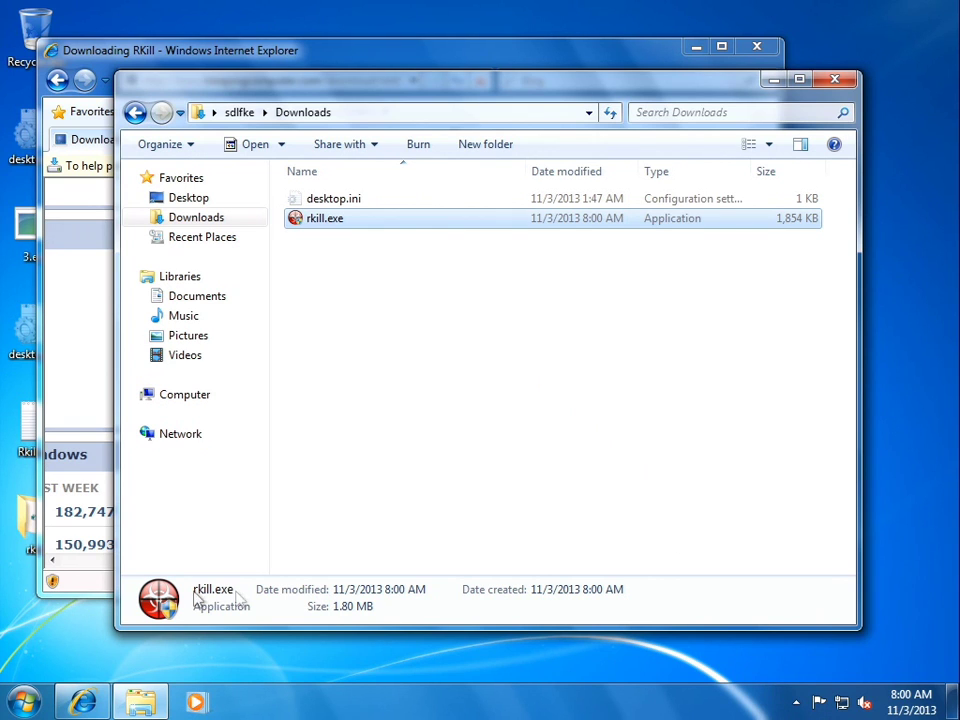
double_click(28, 532)
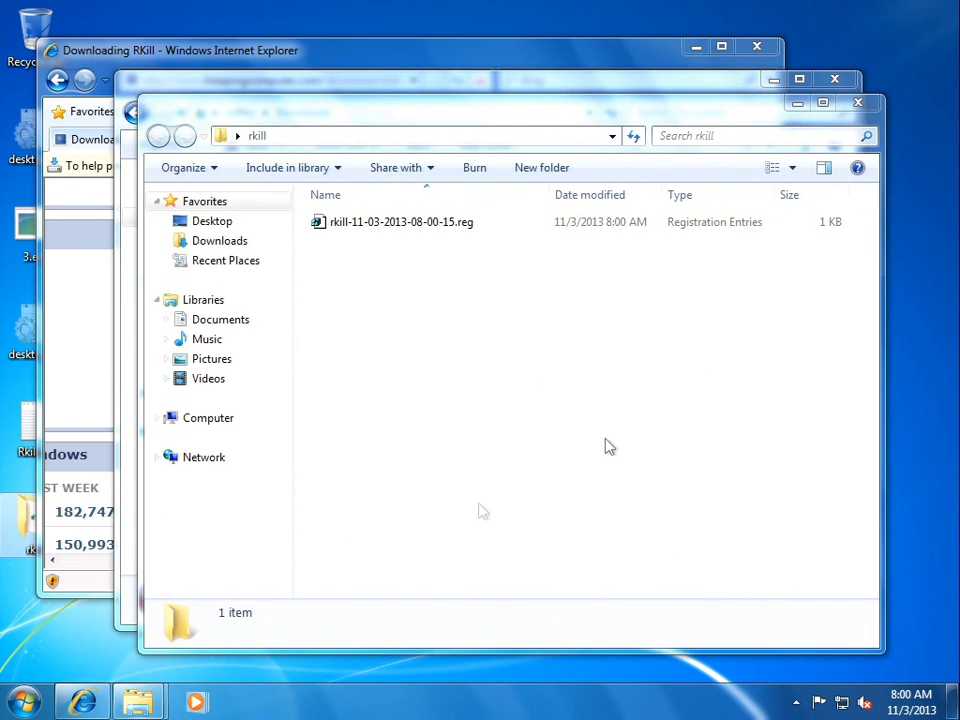
left_click(435, 227)
right_click(435, 228)
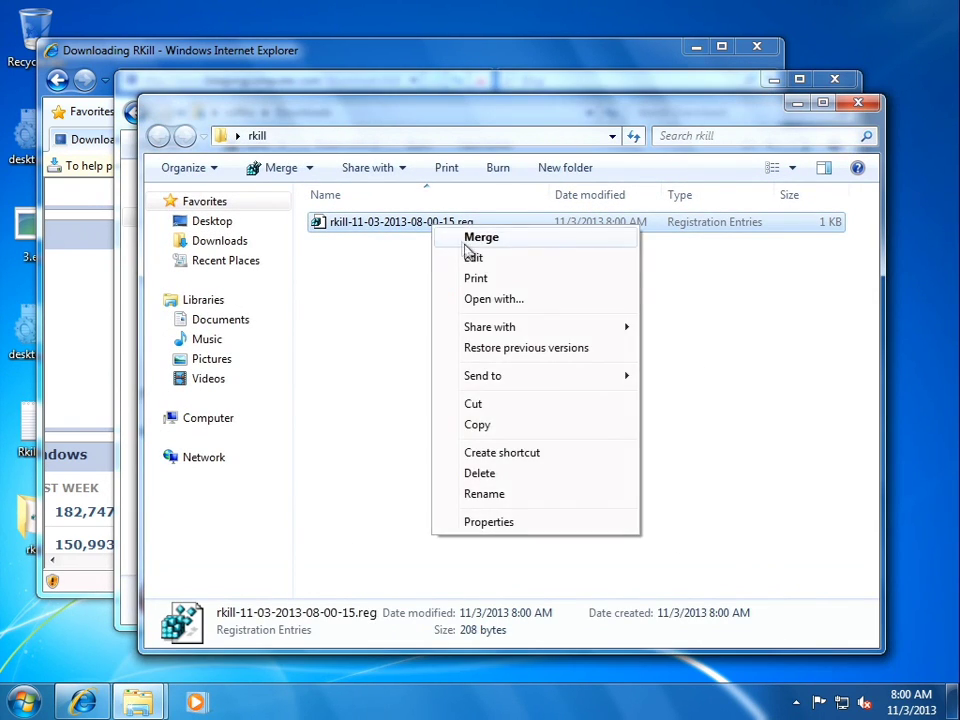
left_click(472, 257)
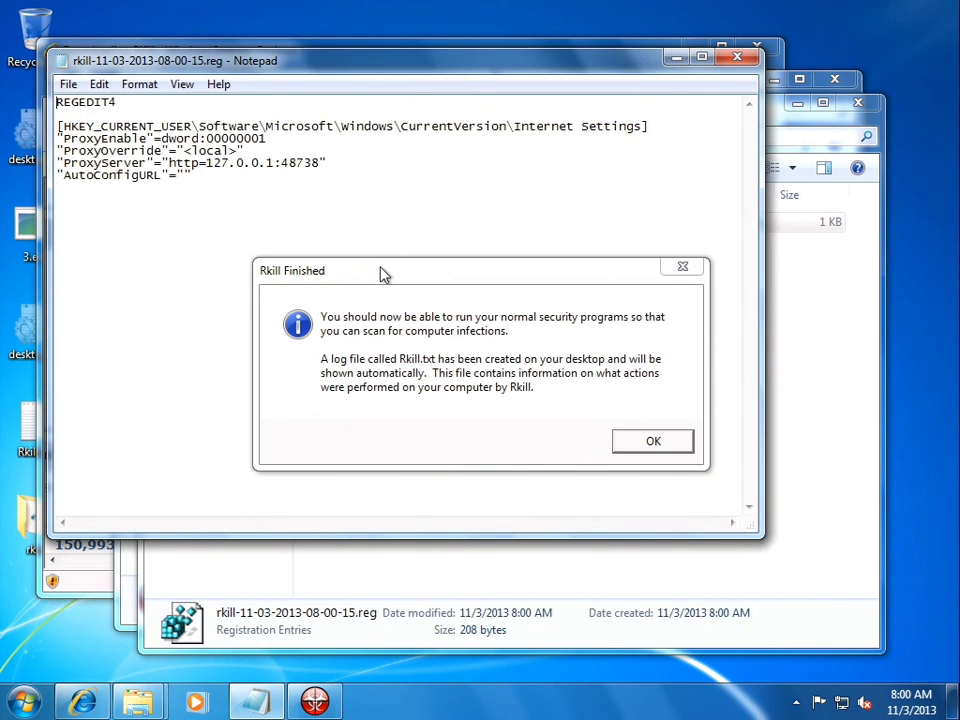
Check the hidden notification area icons and dismiss the Rkill Finished message
left_click(797, 703)
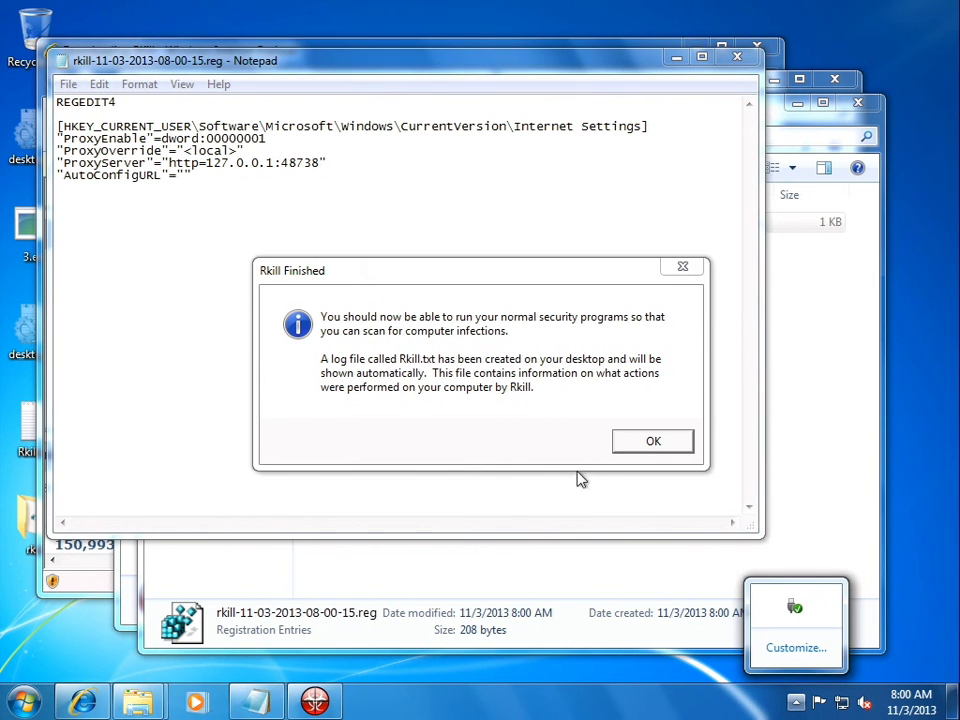
left_click(551, 434)
left_click(675, 446)
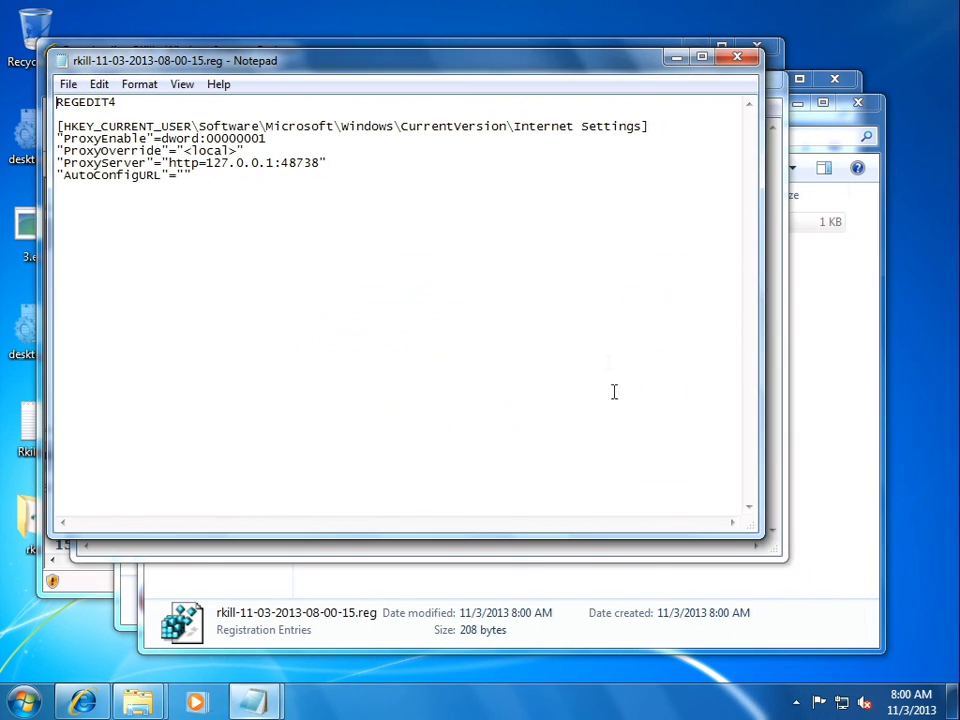
Close the registry file, the Rkill log and both folder windows, and select the web address in Internet Explorer
left_click(735, 57)
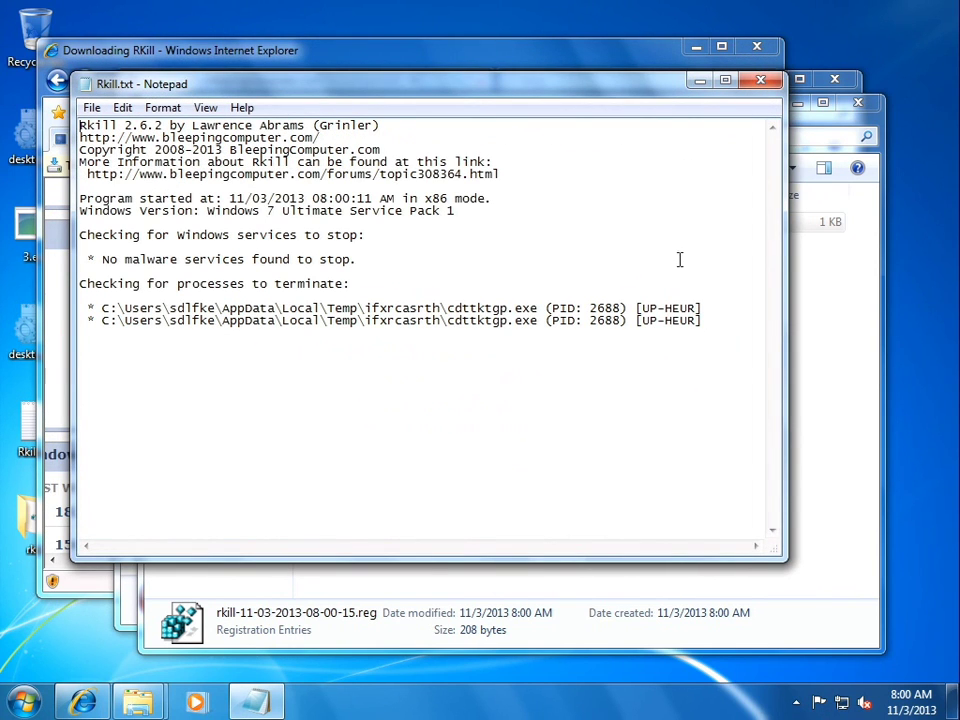
left_click(760, 80)
left_click(858, 102)
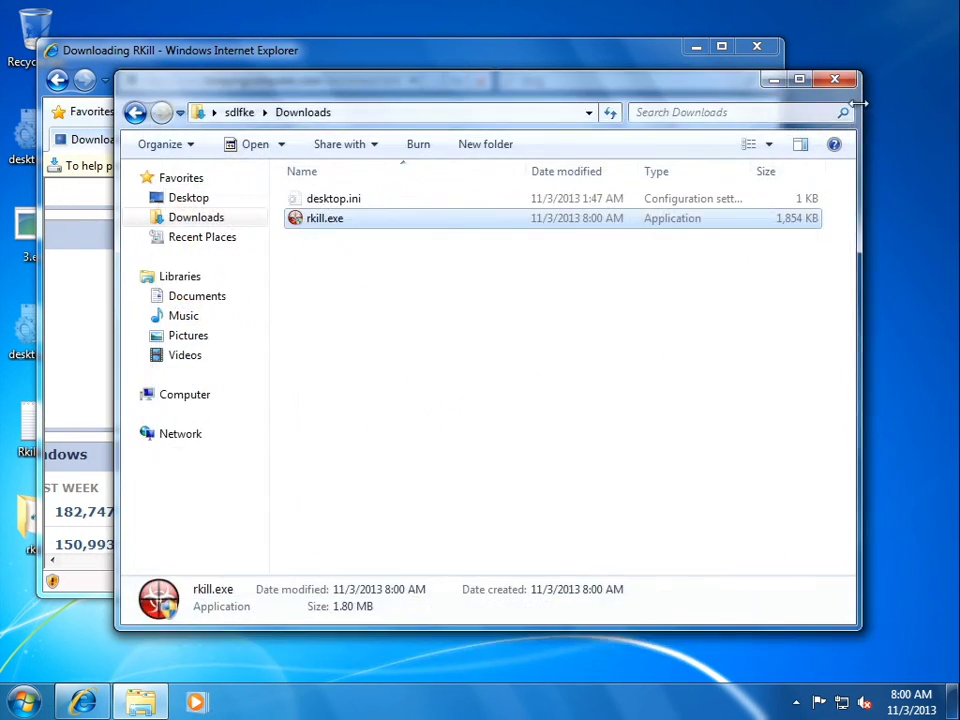
left_click(835, 78)
left_click(360, 80)
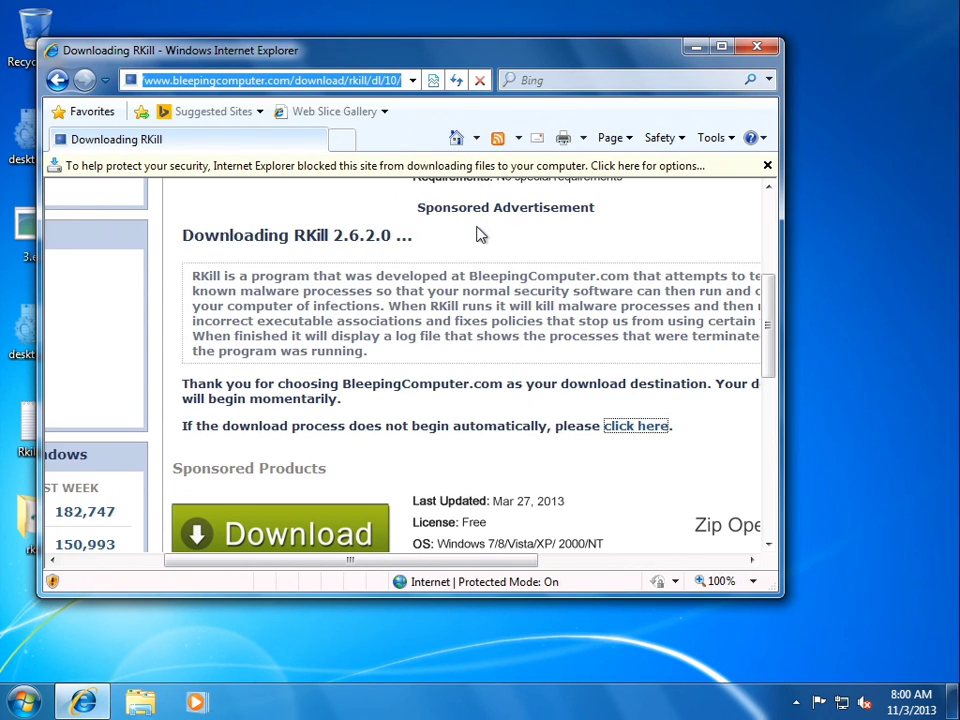
Load google.com in Internet Explorer to test the web connection
type("google.com")
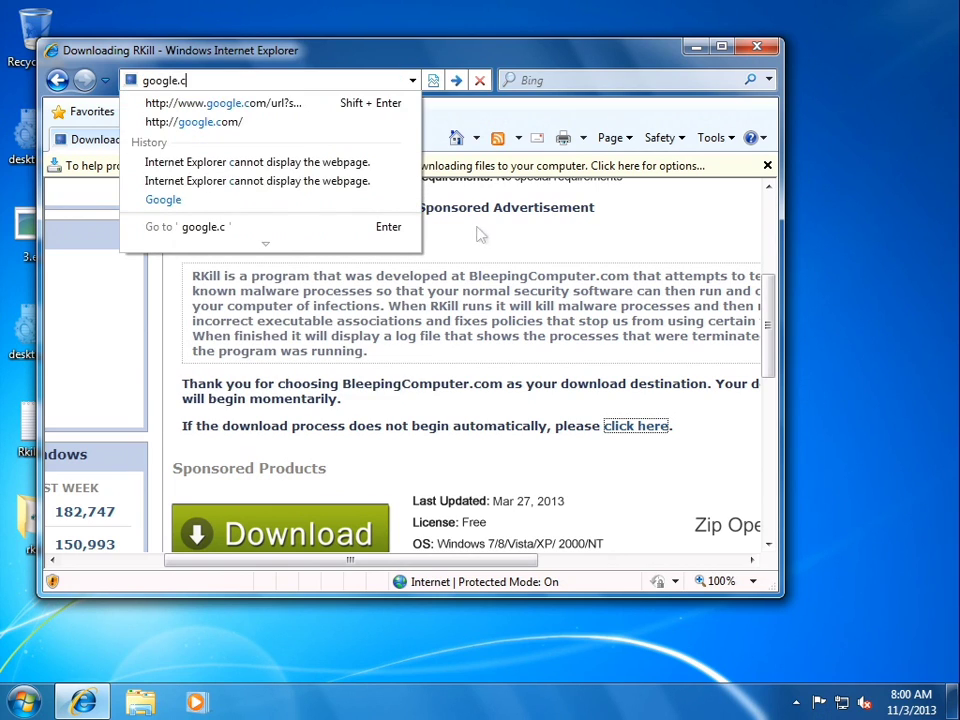
key("Return")
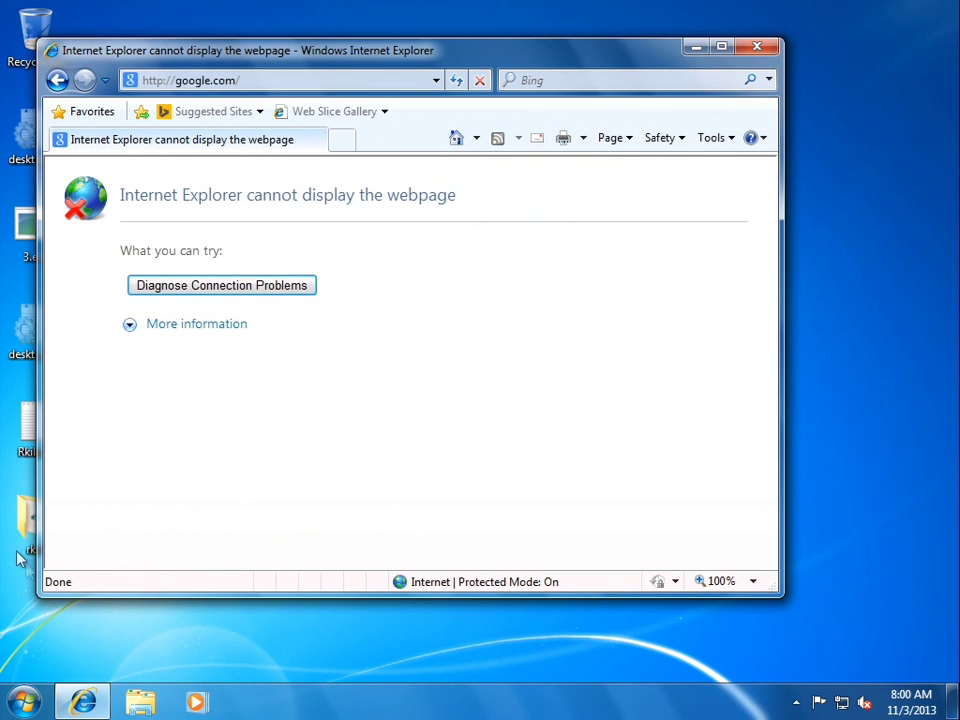
Examine the ProxyServer entry of the rkill folder's registry file in Notepad, and close the file and folder
double_click(25, 520)
right_click(330, 201)
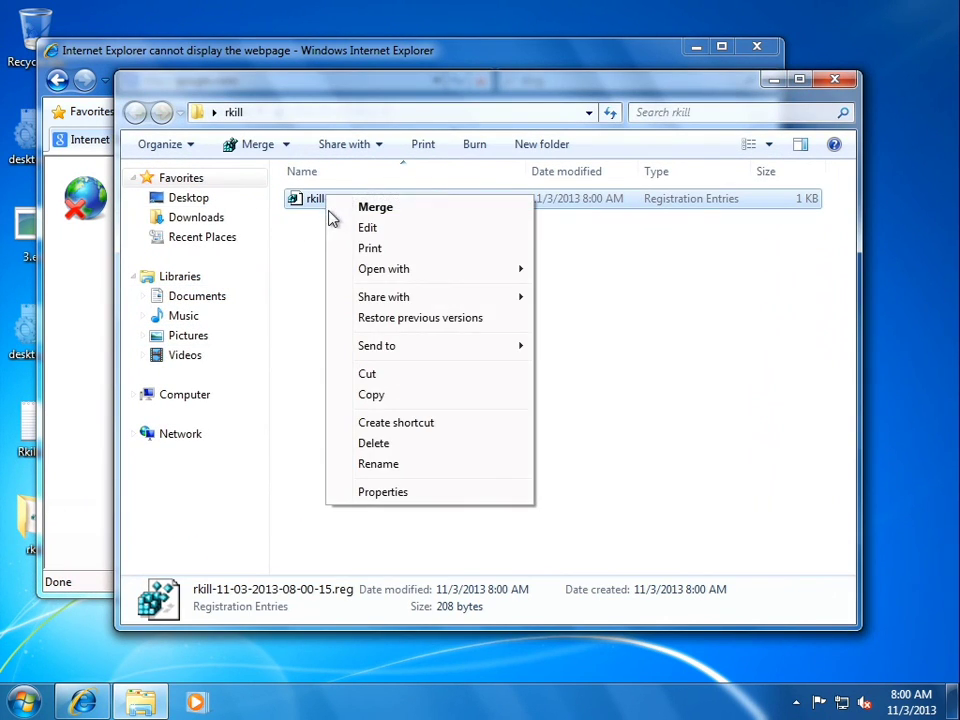
left_click(313, 225)
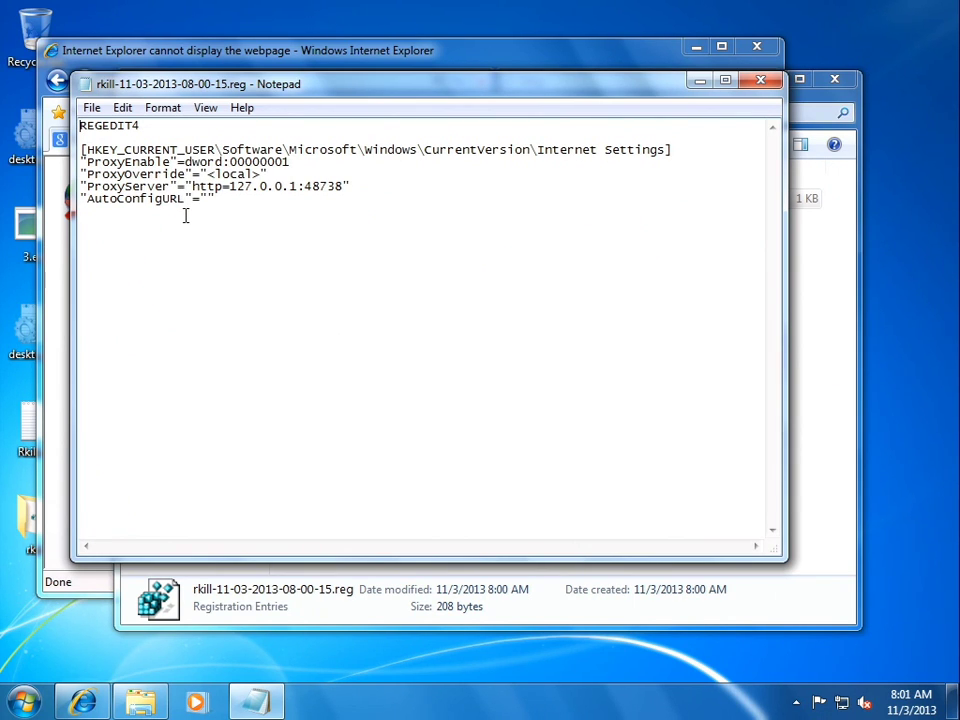
left_click_drag(352, 185, 112, 190)
left_click(461, 171)
left_click(762, 80)
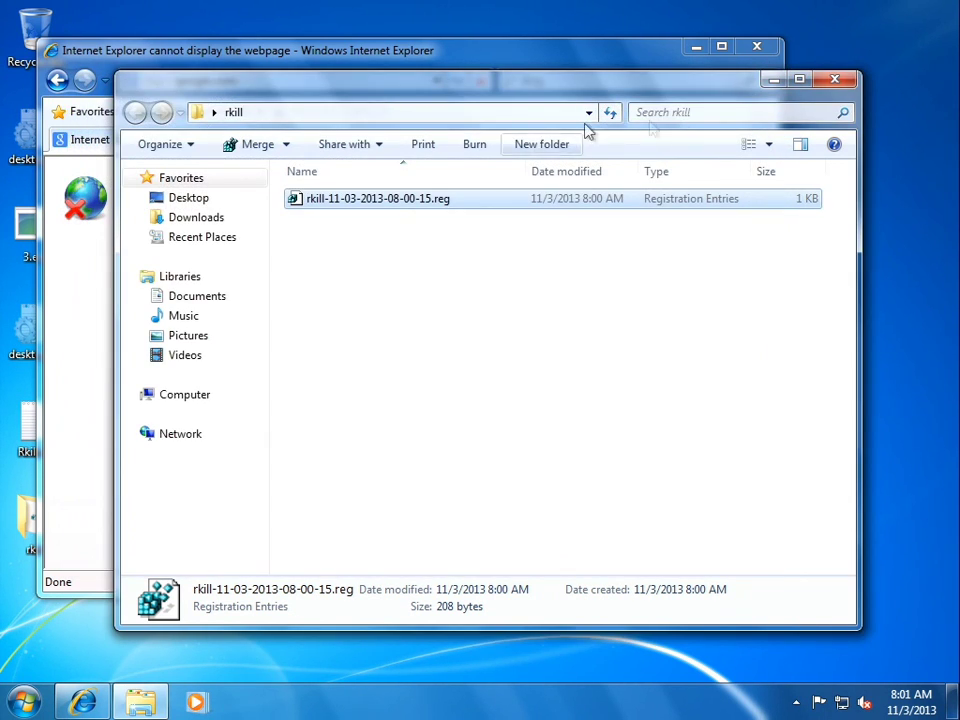
left_click(836, 80)
Disable the LAN proxy server in Internet Explorer's Internet Options and apply the change
left_click(712, 138)
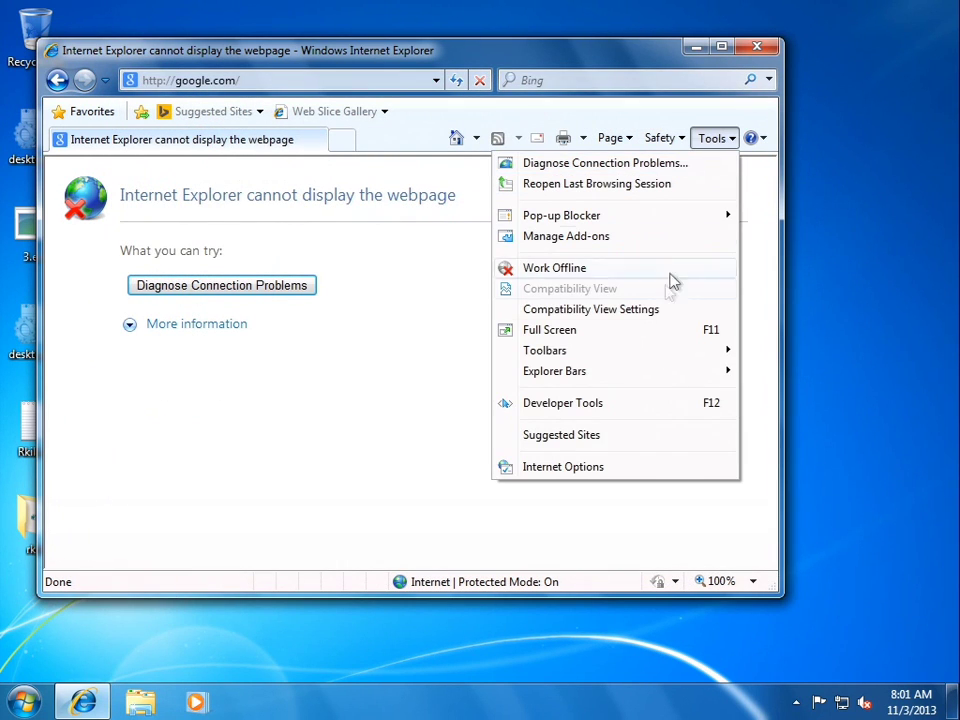
left_click(612, 468)
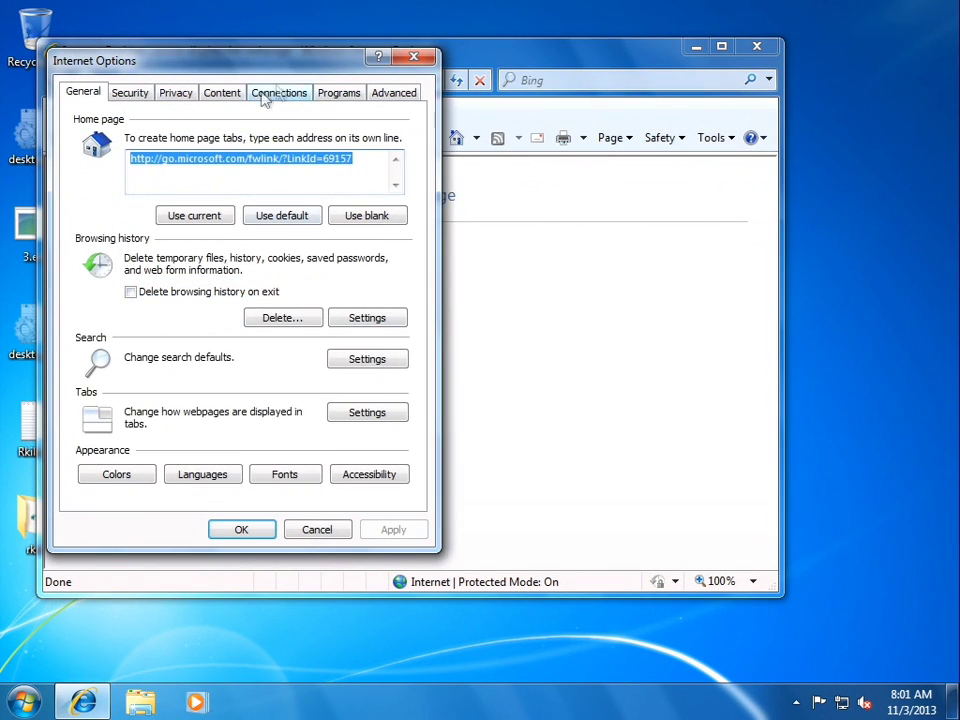
left_click(285, 94)
left_click(366, 430)
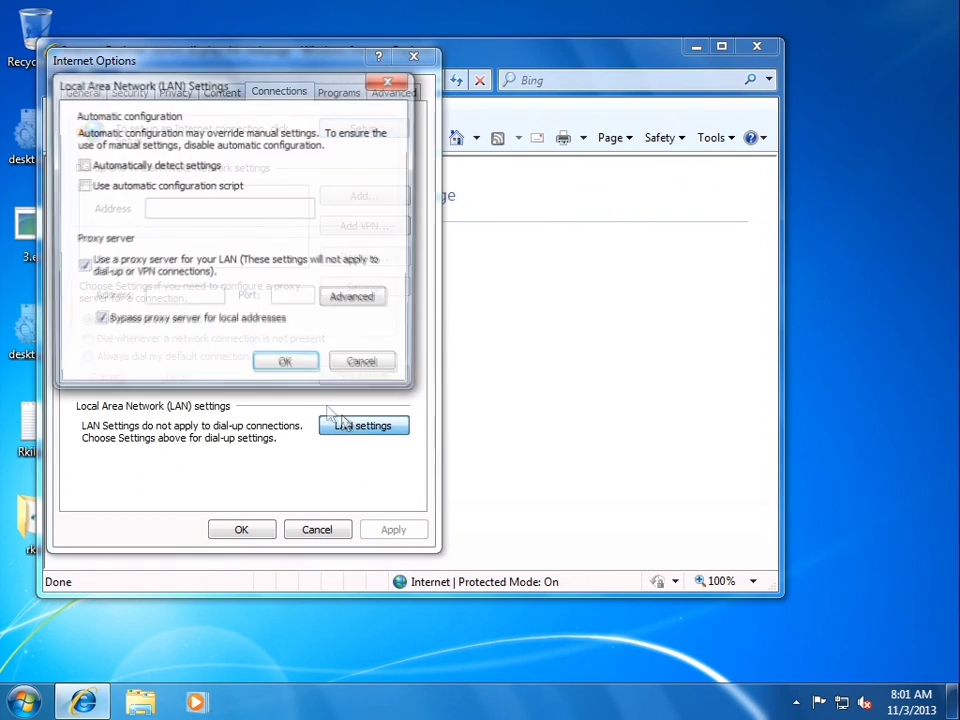
left_click(82, 266)
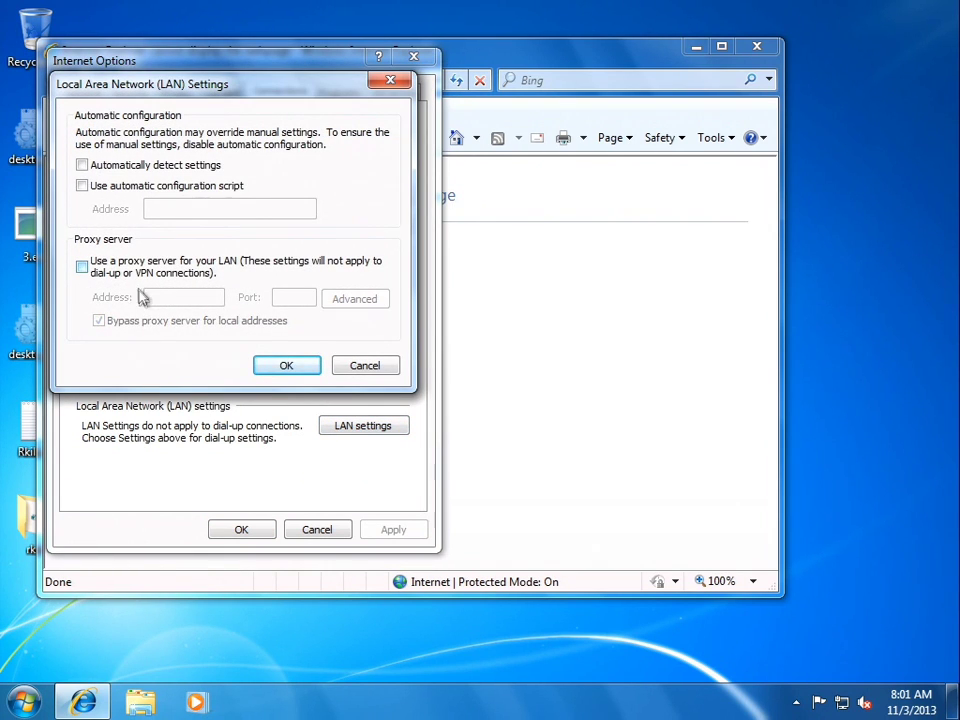
left_click(286, 365)
left_click(240, 532)
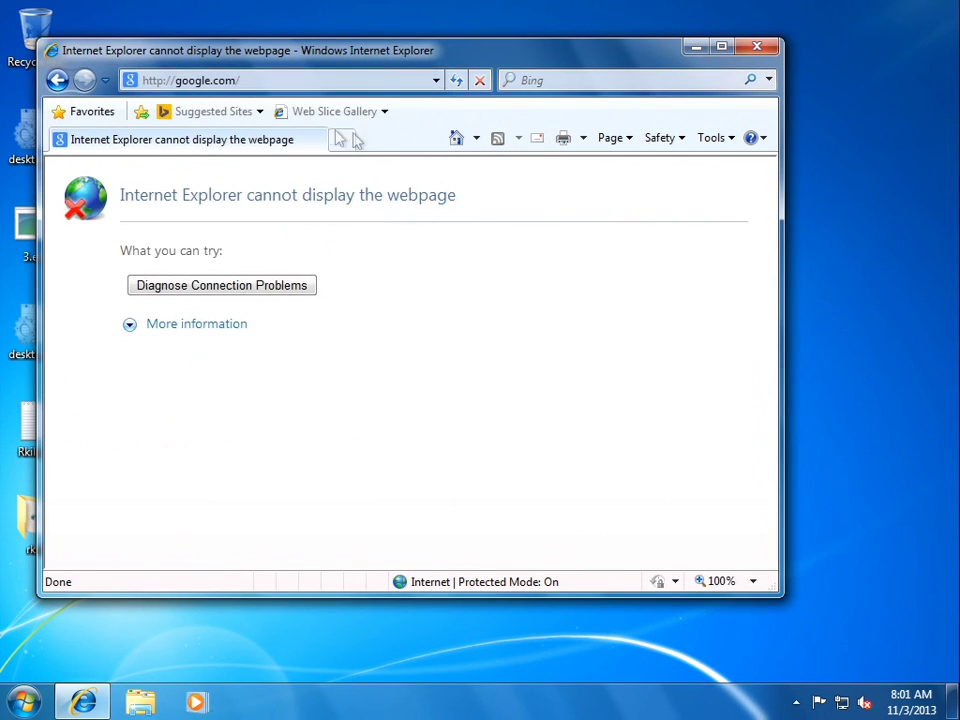
Go to malwarebytes.org in Internet Explorer
left_click(331, 88)
type("ma")
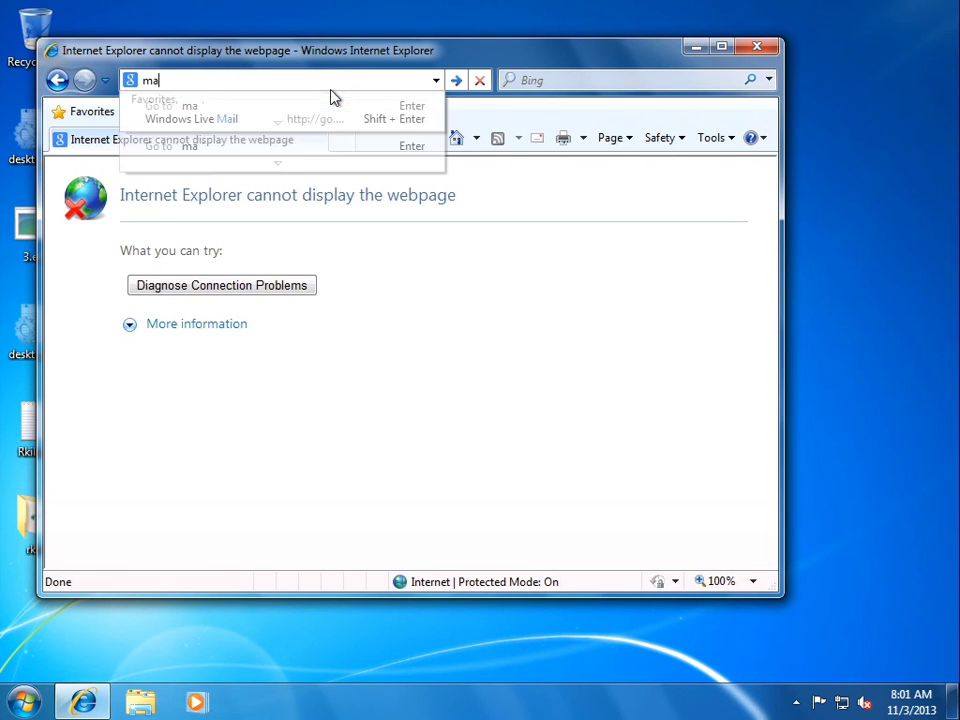
type("lwarebytes.org")
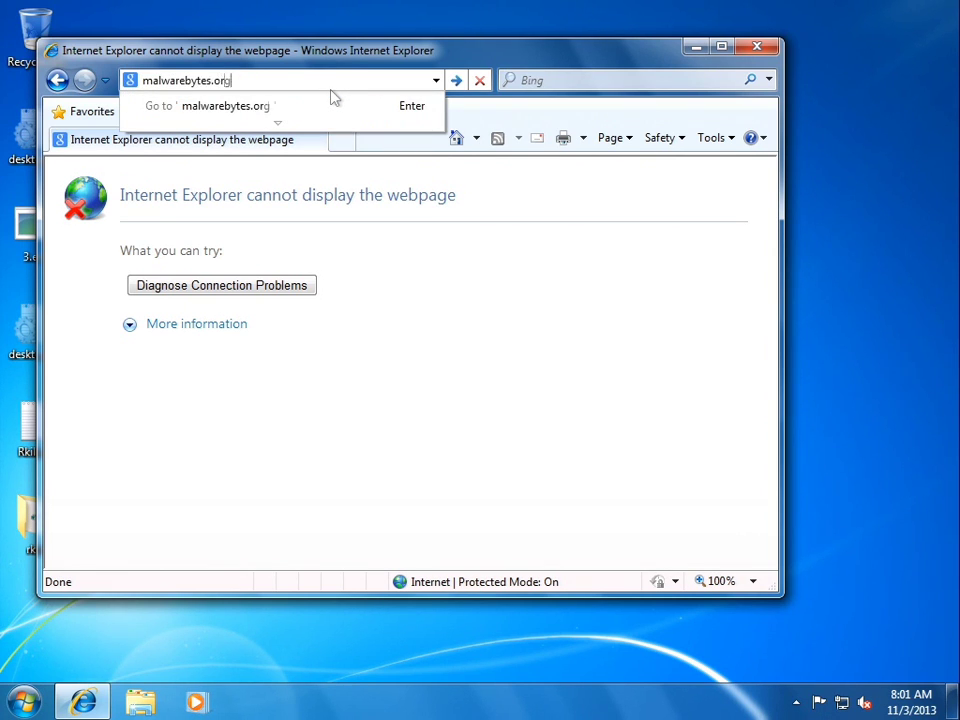
key("Return")
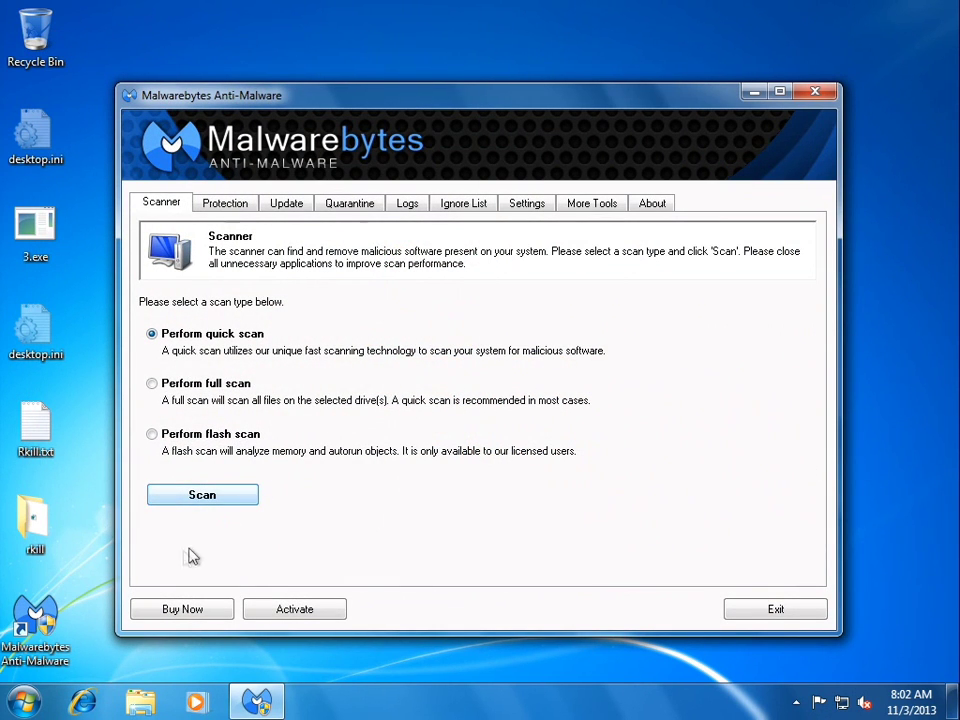
Run a Malwarebytes Anti-Malware quick scan and show its results with the Item column fitted to its contents
left_click(170, 497)
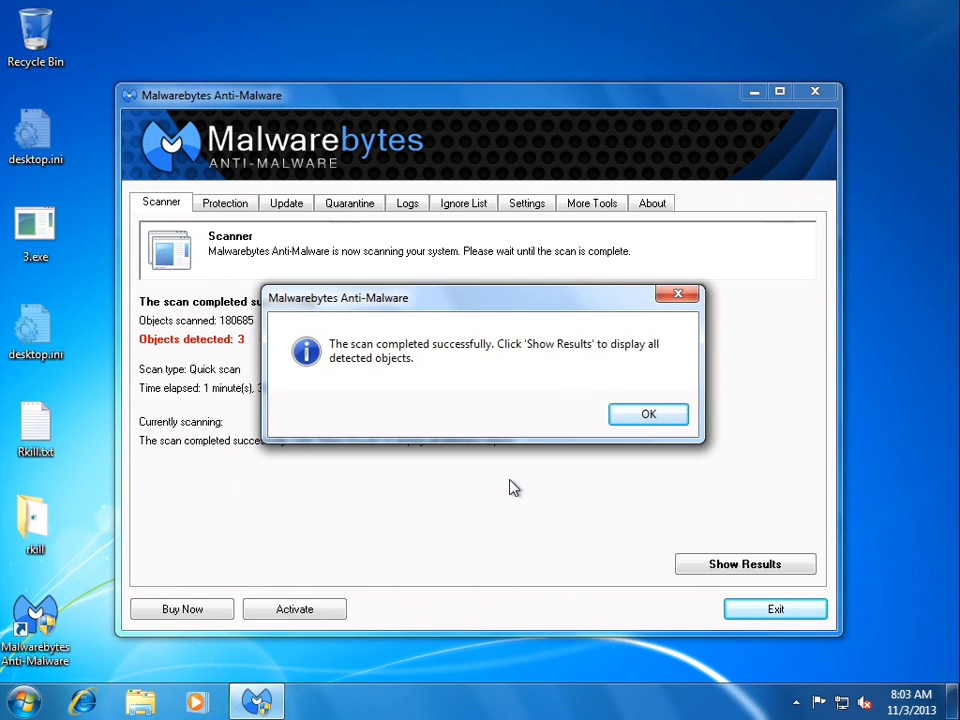
left_click(647, 425)
left_click(686, 568)
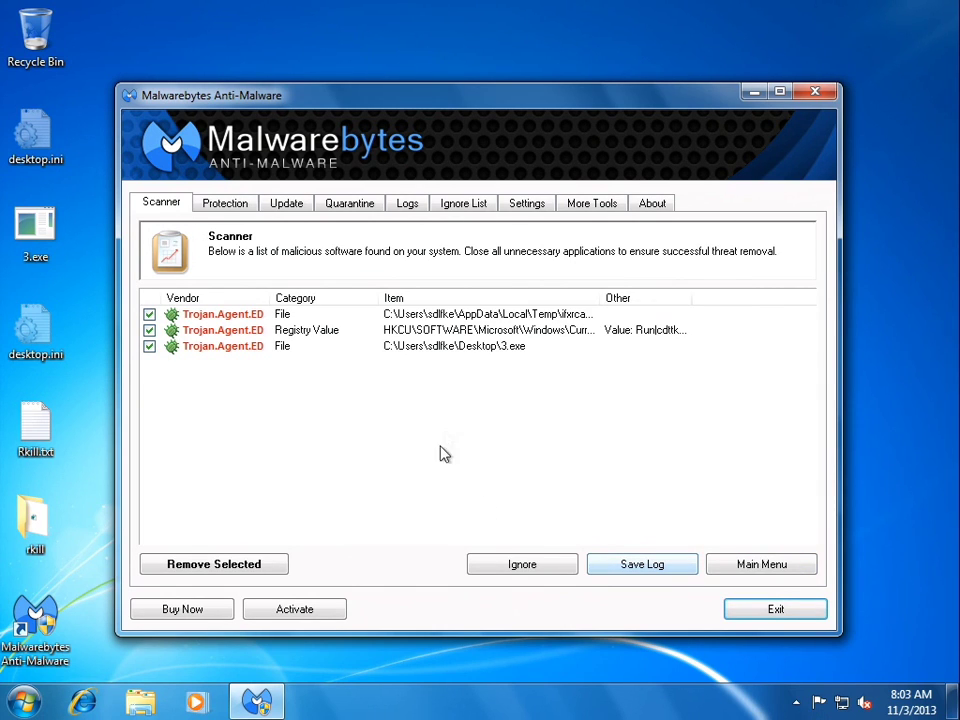
double_click(602, 297)
Remove all selected Trojan.Agent.ED detections, close the removal log, and restart the system to complete the removal
left_click(253, 564)
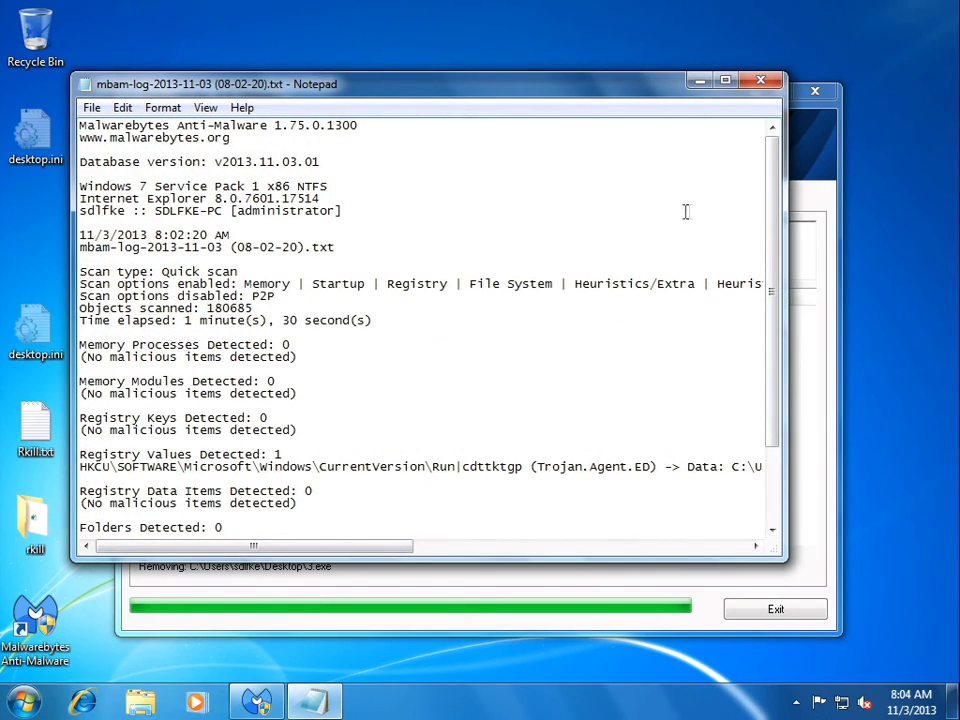
left_click(760, 80)
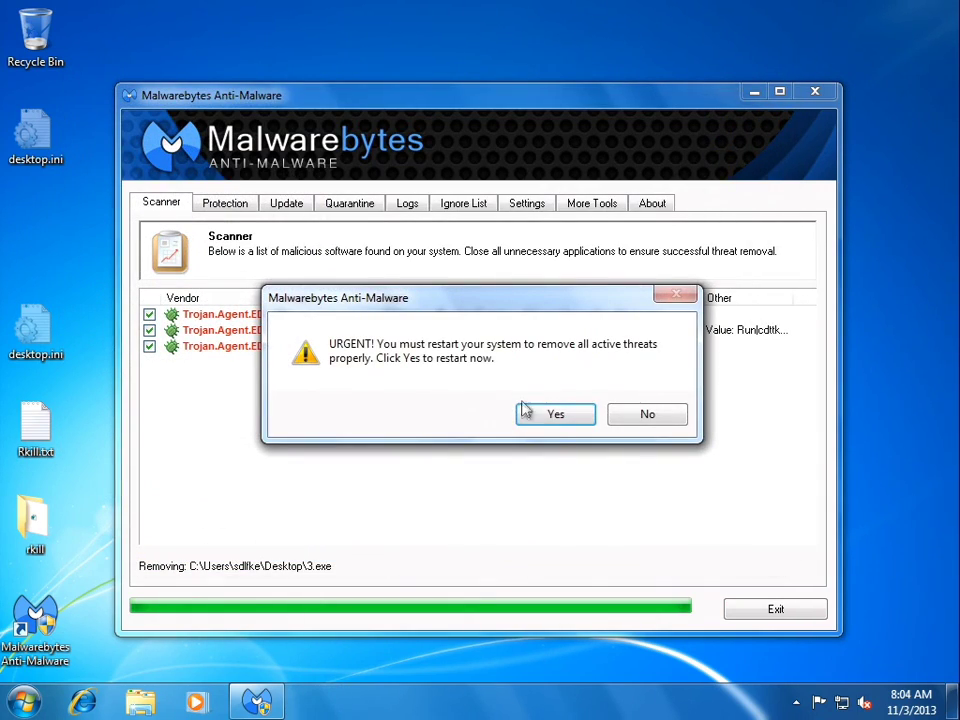
left_click(558, 418)
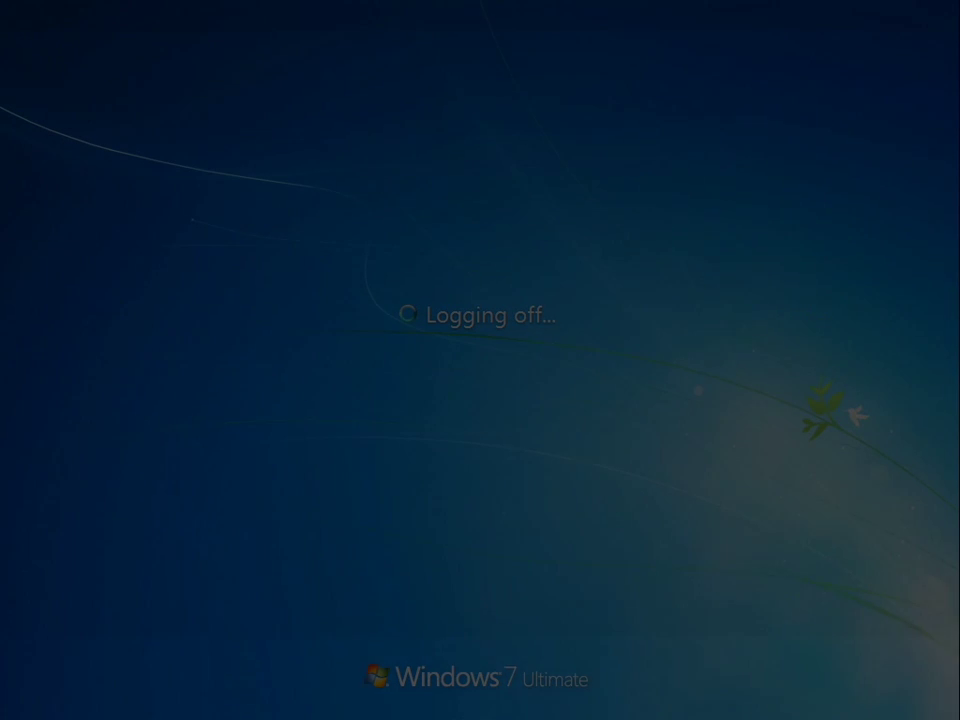